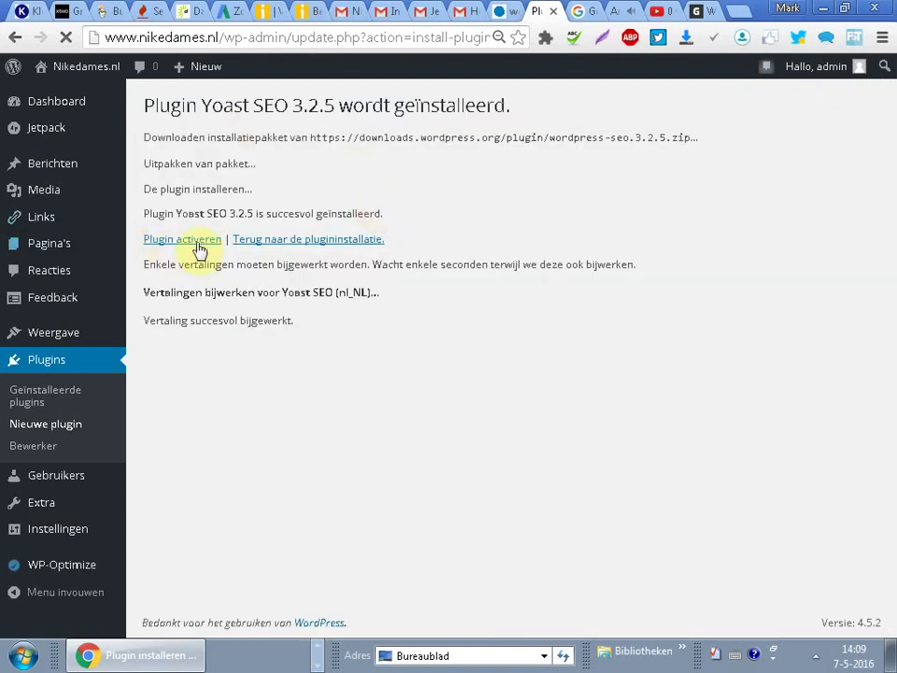
# - Activate the newly installed Yoast SEO 3.2.5 plugin and dismiss its introductory tour
pyautogui.moveTo(143, 102); pyautogui.dragTo(527, 114)
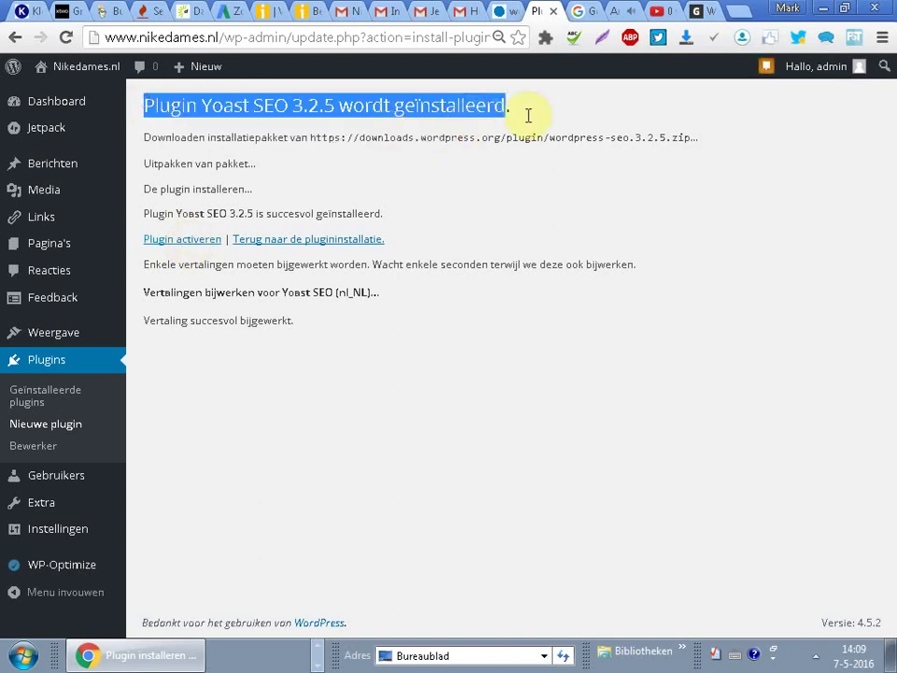
pyautogui.click(300, 190)
pyautogui.click(160, 242)
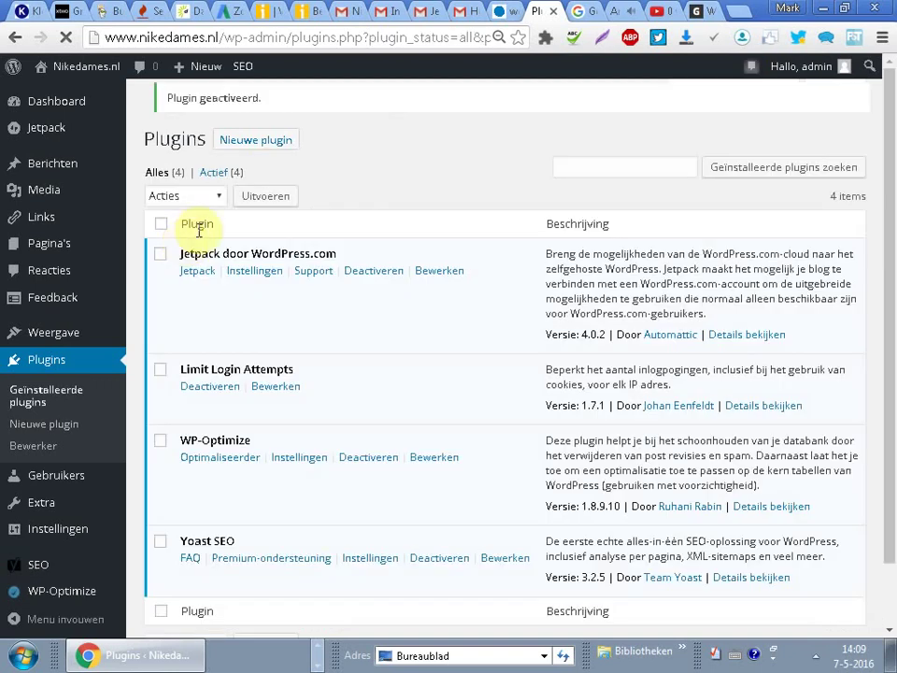
pyautogui.scroll(-1, 892, 196)
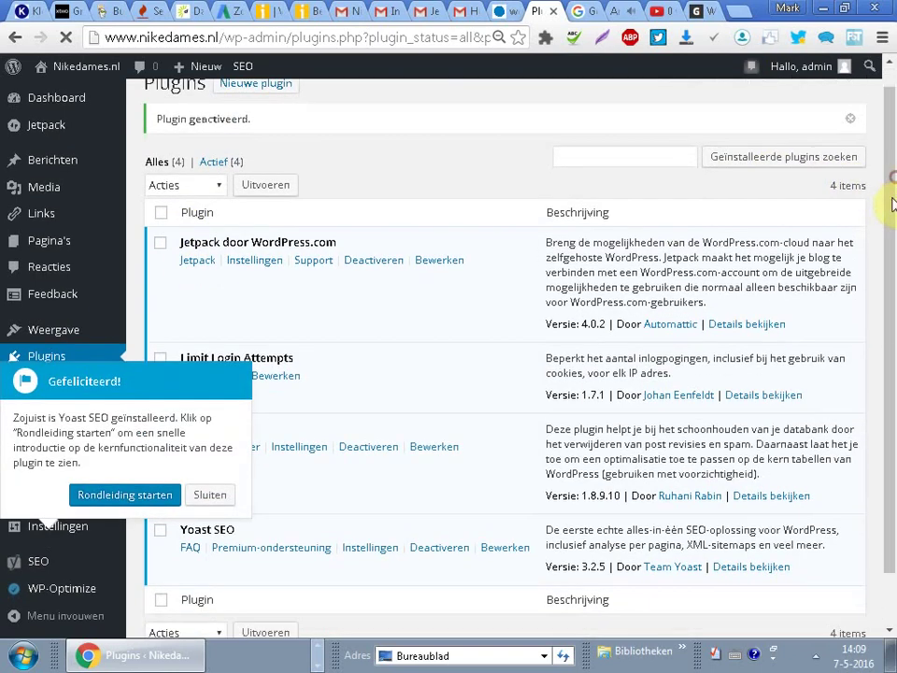
pyautogui.click(210, 489)
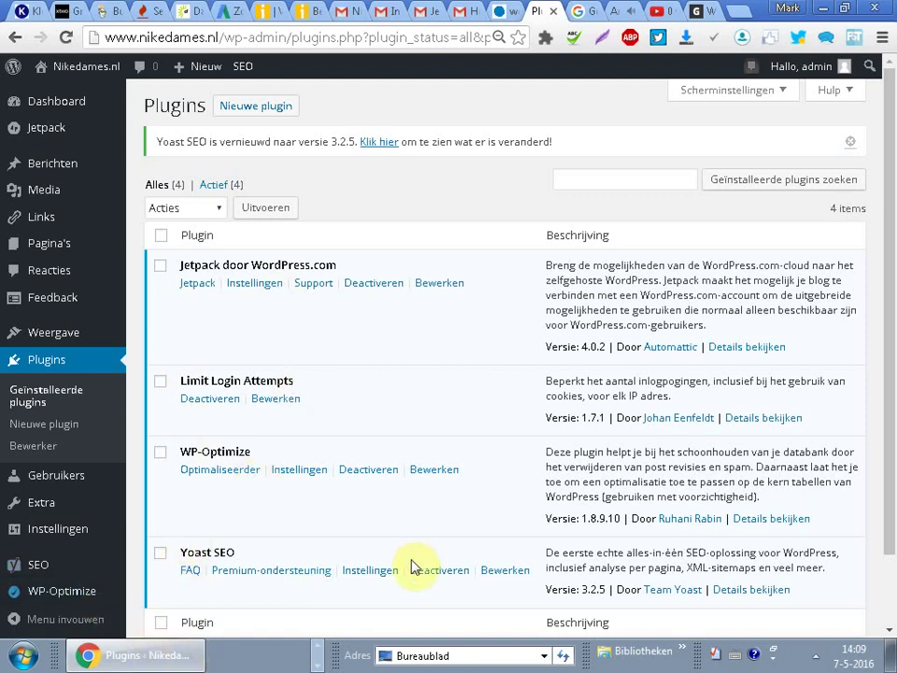
# - Open the Yoast SEO settings and set the site owner type to Bedrijf in Jouw informatie
pyautogui.click(372, 568)
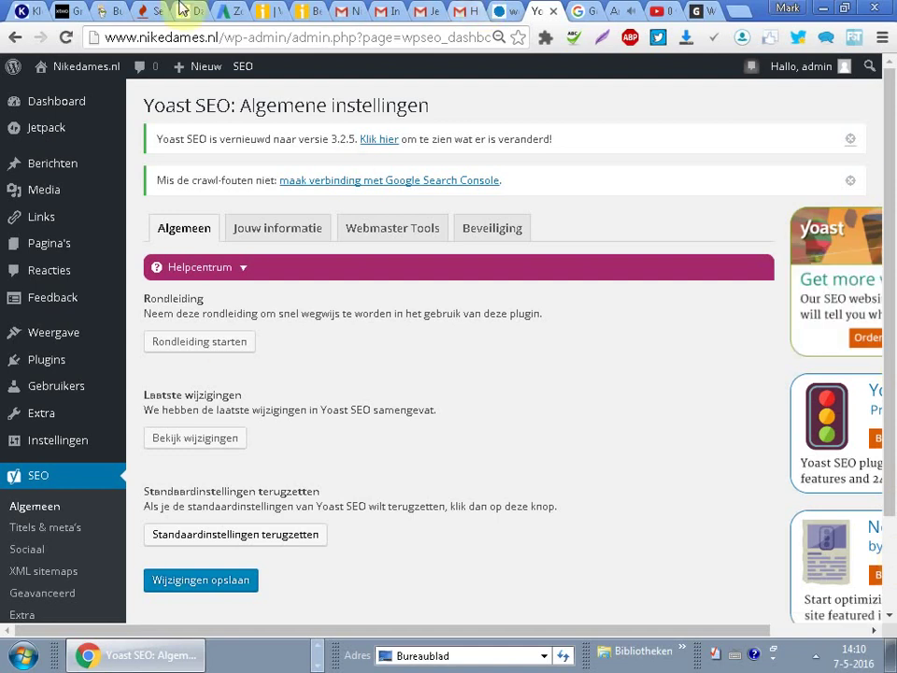
pyautogui.click(255, 231)
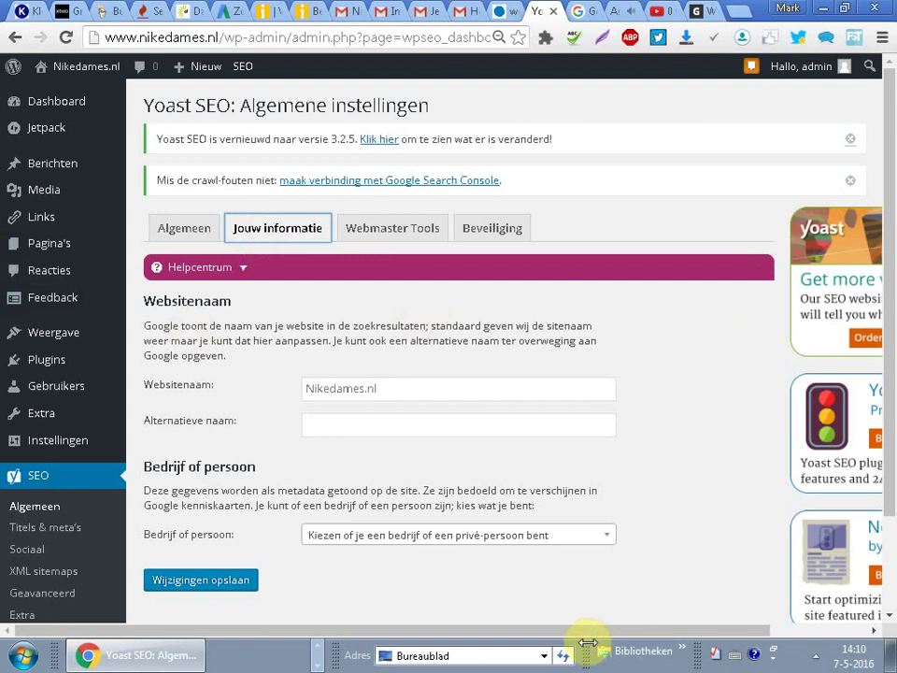
pyautogui.click(575, 537)
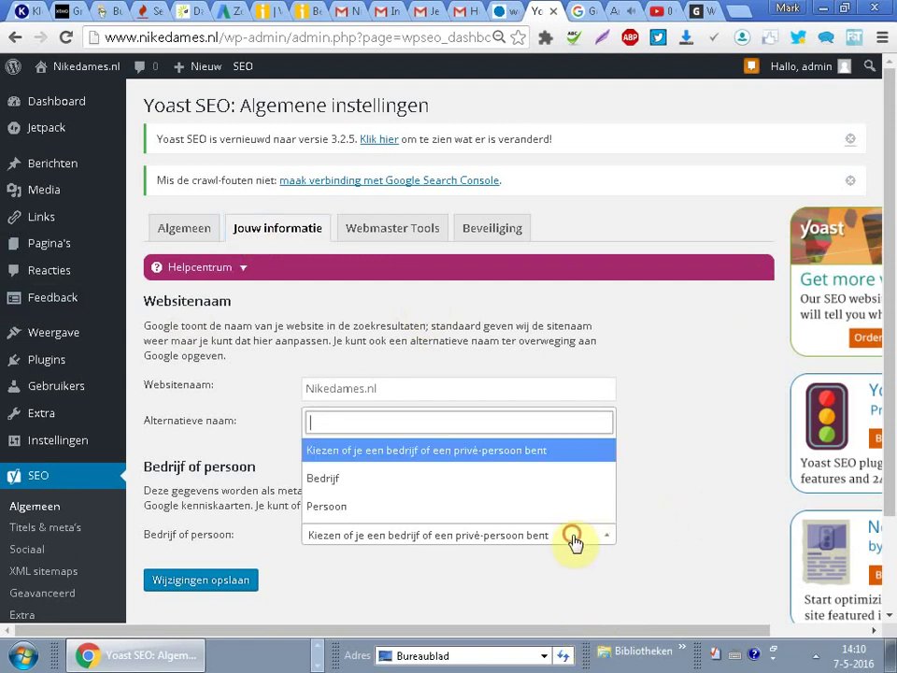
pyautogui.click(503, 480)
pyautogui.scroll(-3, 874, 387)
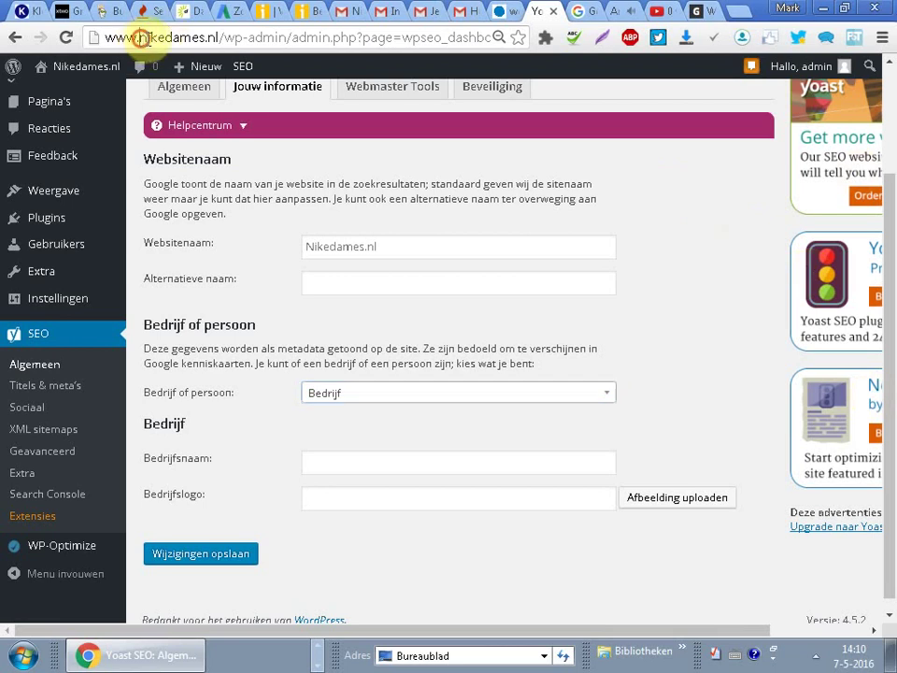
# - Copy the domain name from the site address into Bedrijfsnaam and capitalize it as Nikedames.nl
pyautogui.moveTo(140, 39); pyautogui.dragTo(221, 44)
pyautogui.rightClick(218, 42)
pyautogui.click(265, 103)
pyautogui.rightClick(331, 465)
pyautogui.click(378, 333)
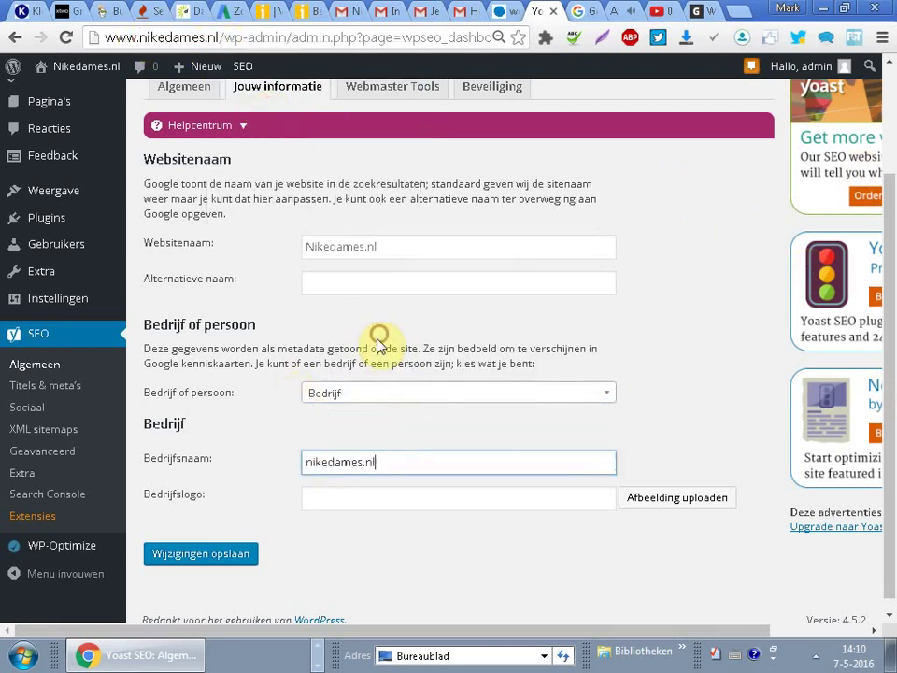
pyautogui.click(310, 461)
pyautogui.press('BackSpace')
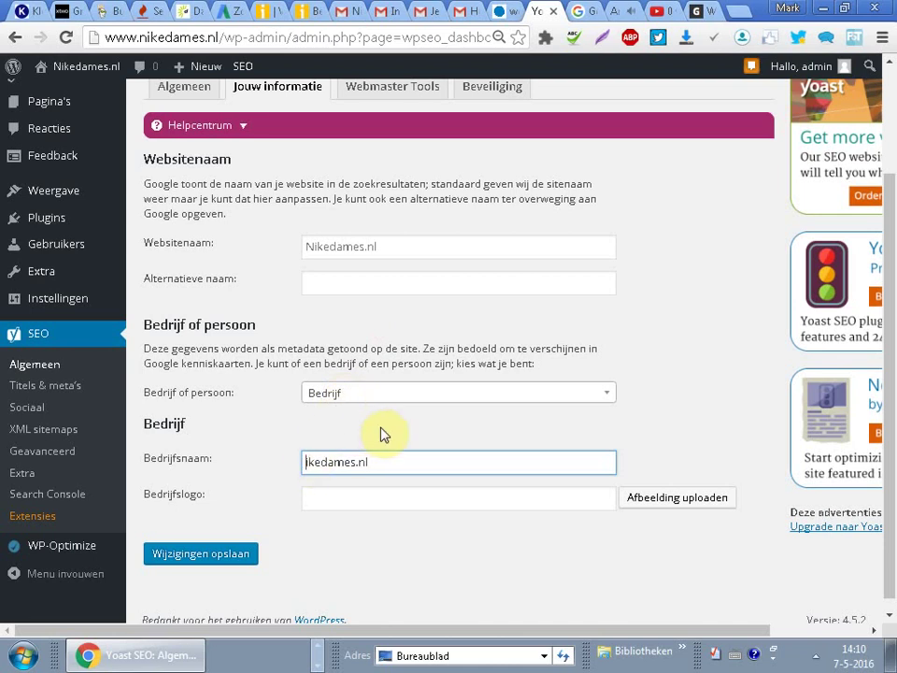
pyautogui.write('N')
pyautogui.moveTo(364, 462); pyautogui.dragTo(310, 464)
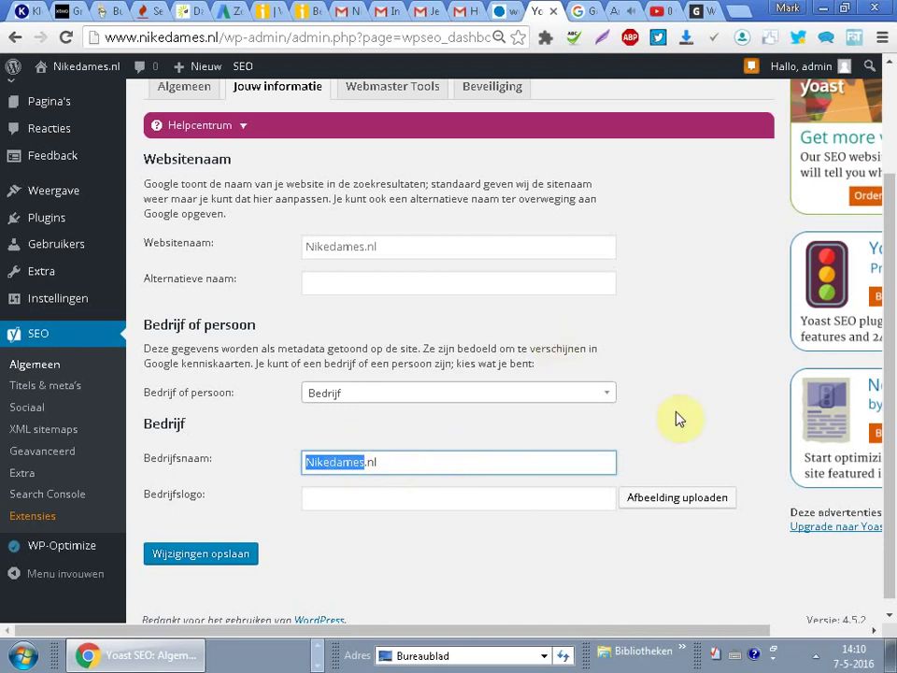
pyautogui.rightClick(675, 488)
pyautogui.click(697, 250)
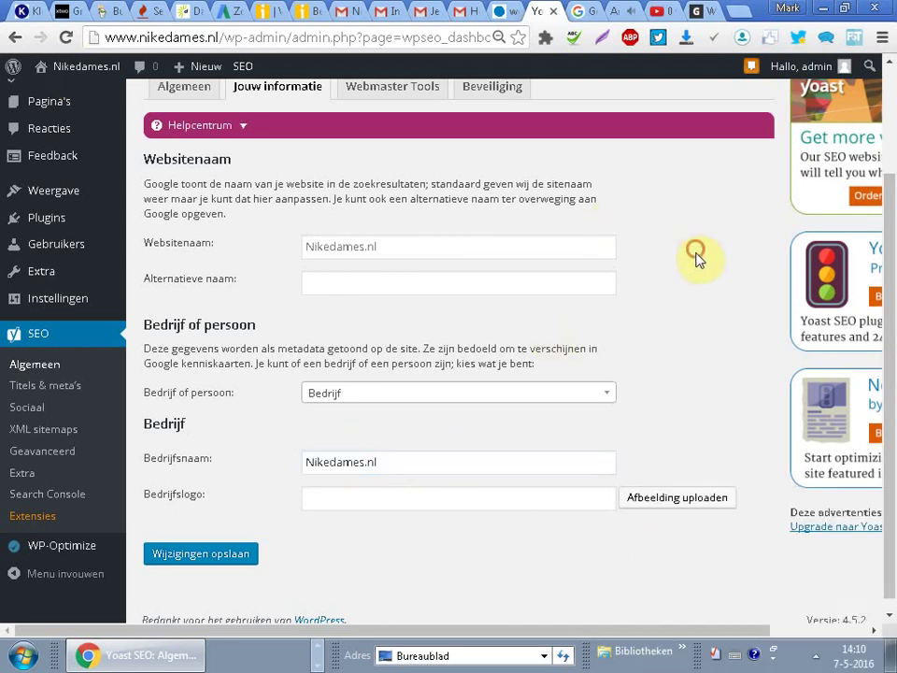
# - Select the existing Nikedames.png image from the media library for the company logo and set its alt text to Nikedames
pyautogui.click(666, 500)
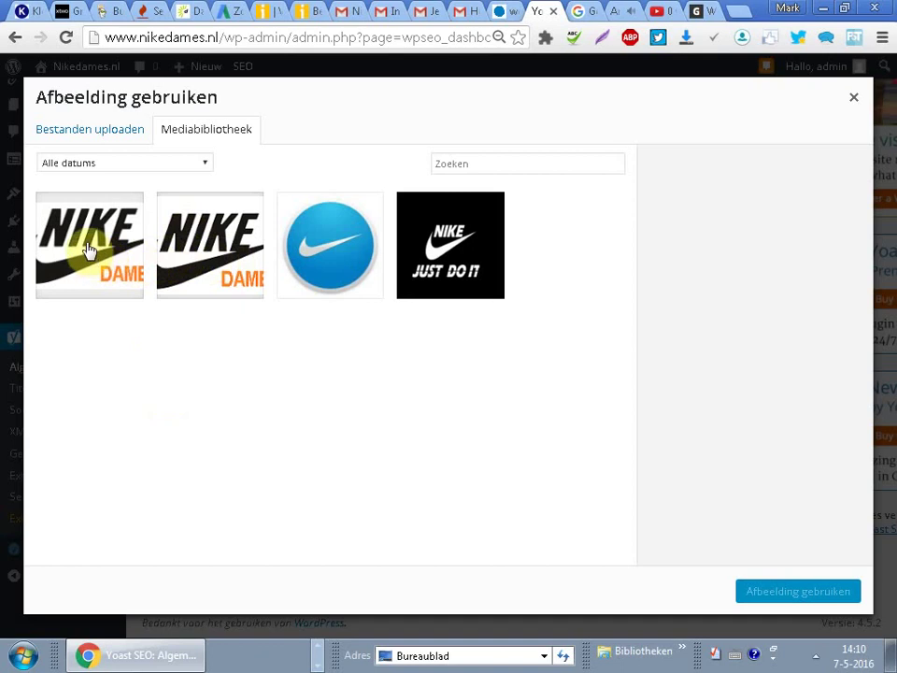
pyautogui.click(213, 246)
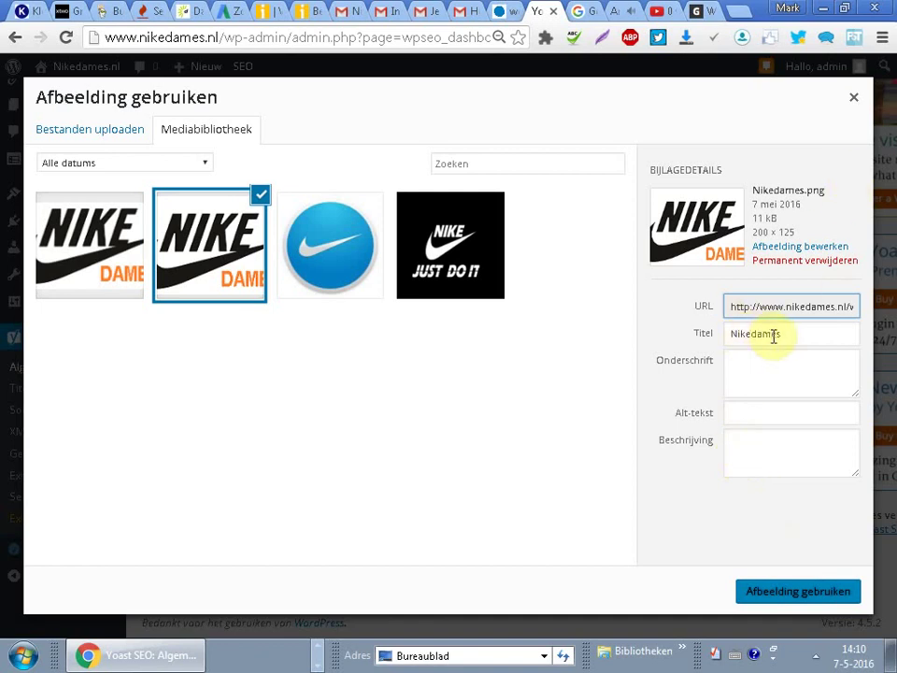
pyautogui.moveTo(806, 332); pyautogui.dragTo(515, 302)
pyautogui.click(771, 414)
pyautogui.hotkey('ctrl', 'v')
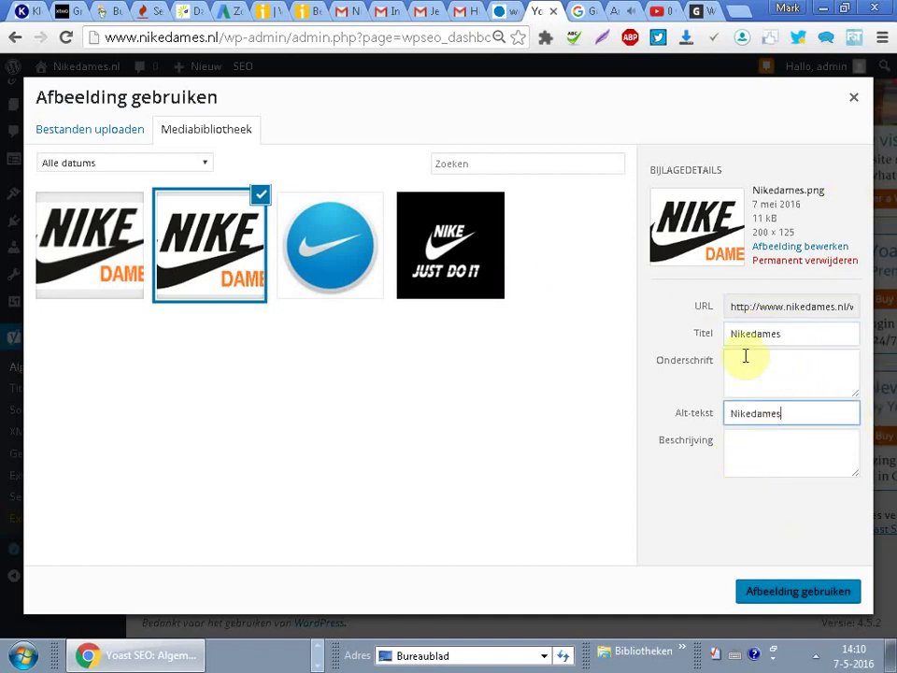
# - Split the logo image's title into two words and save the image as the Bedrijfslogo
pyautogui.click(757, 333)
pyautogui.press('Delete')
pyautogui.write('d')
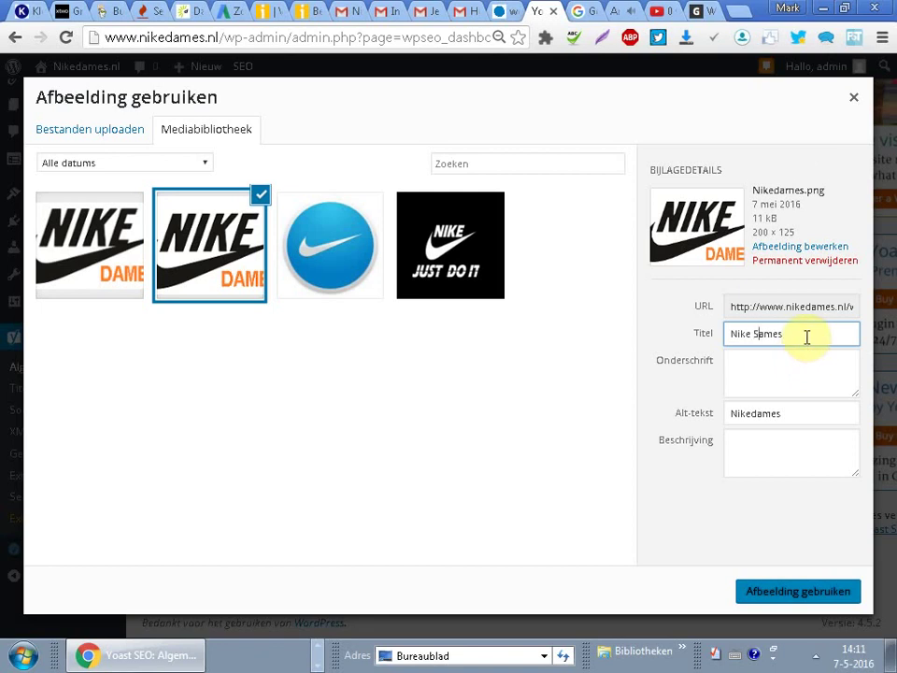
pyautogui.click(796, 594)
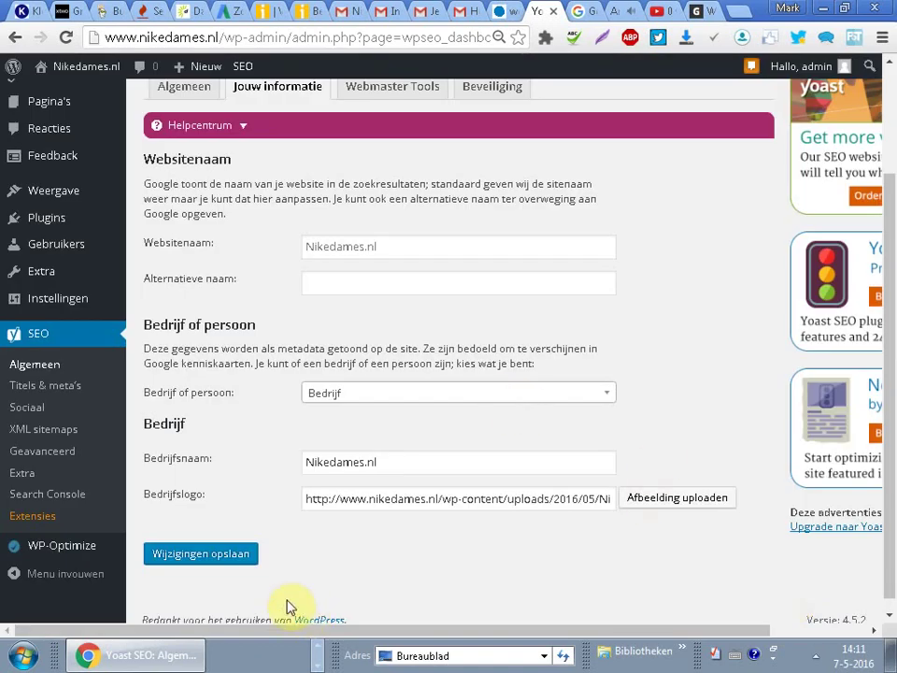
pyautogui.click(205, 556)
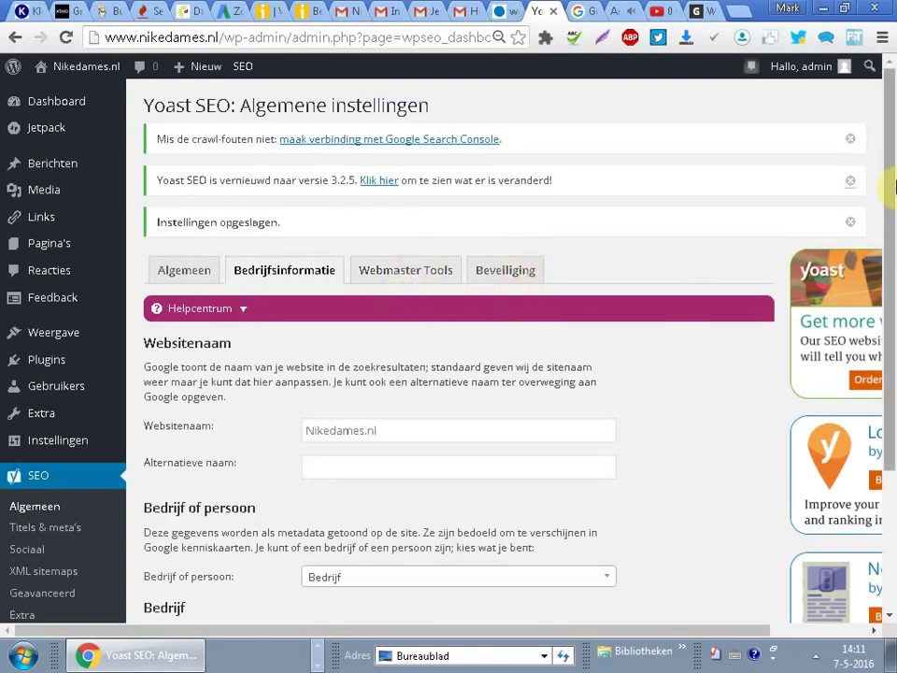
# - Examine the Bedrijfsinformatie, Webmaster Tools and Beveiliging settings of Yoast SEO
pyautogui.scroll(-3, 893, 177)
pyautogui.scroll(3, 893, 159)
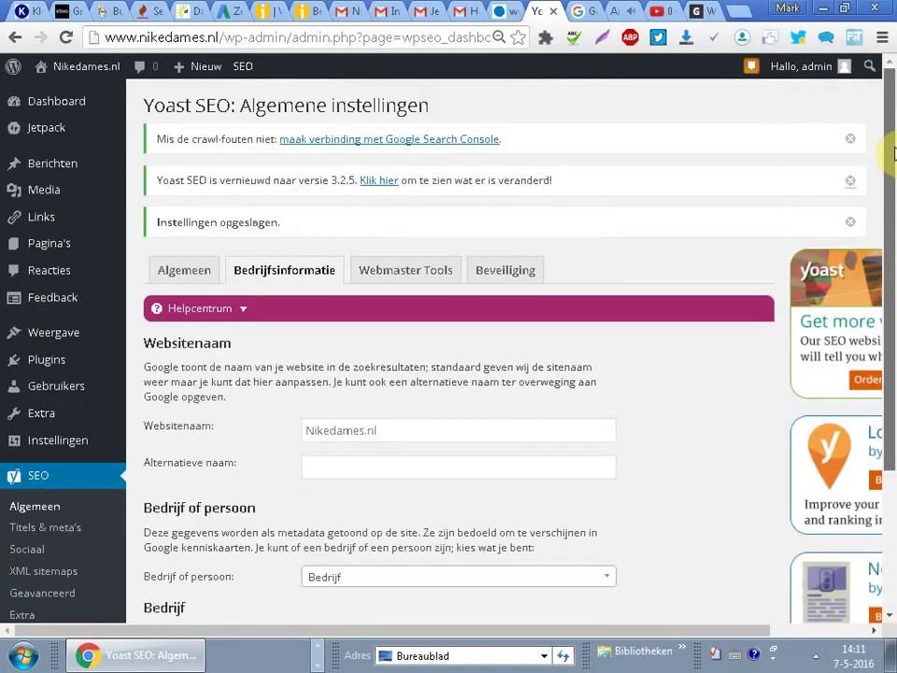
pyautogui.click(404, 274)
pyautogui.click(524, 273)
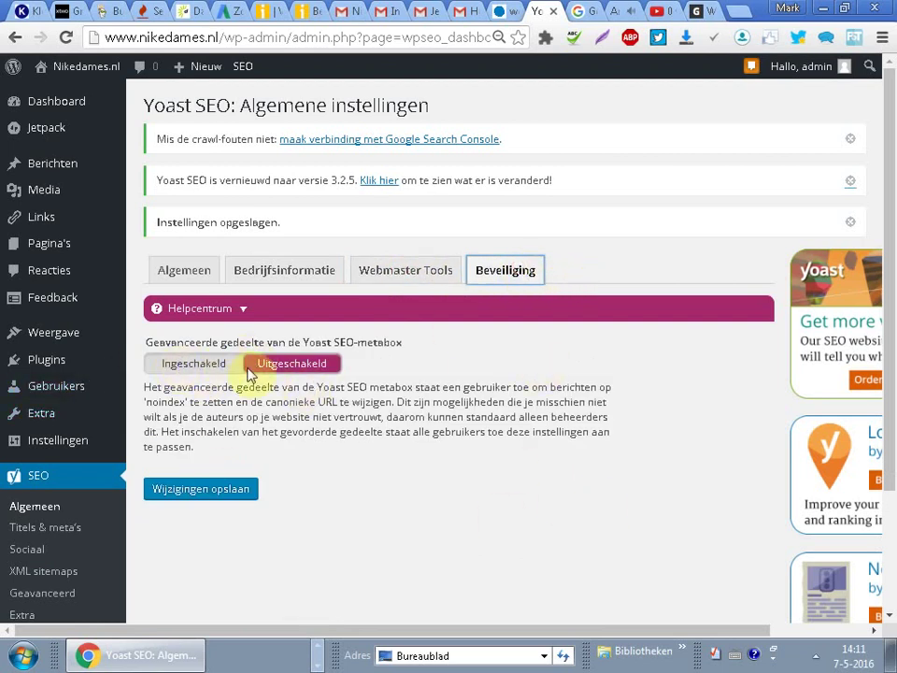
pyautogui.click(391, 276)
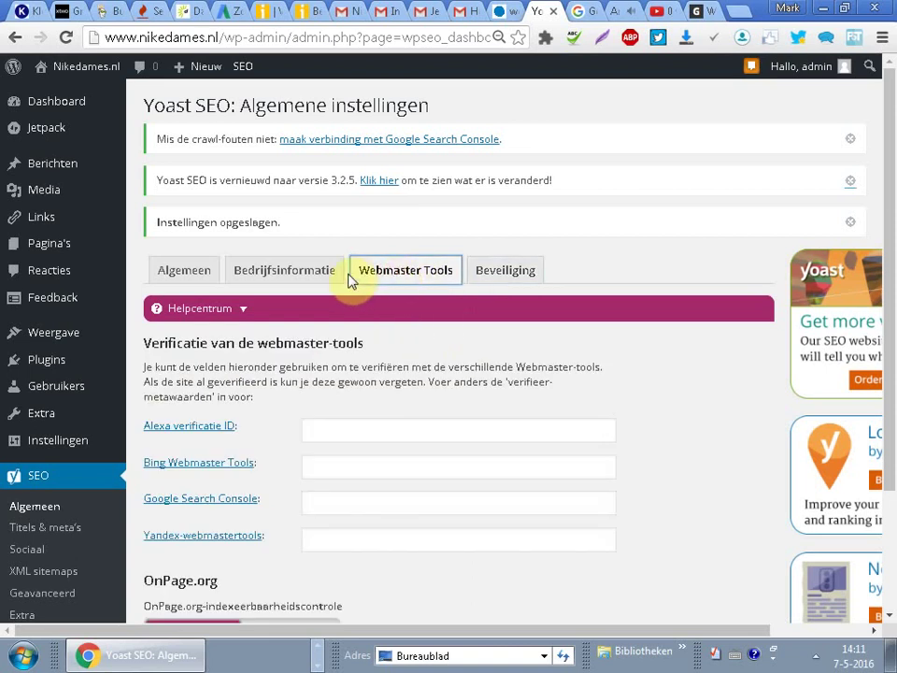
pyautogui.click(243, 276)
# - Go back to the Algemeen section of the Yoast SEO general settings and save the settings
pyautogui.click(184, 279)
pyautogui.scroll(-2, 892, 271)
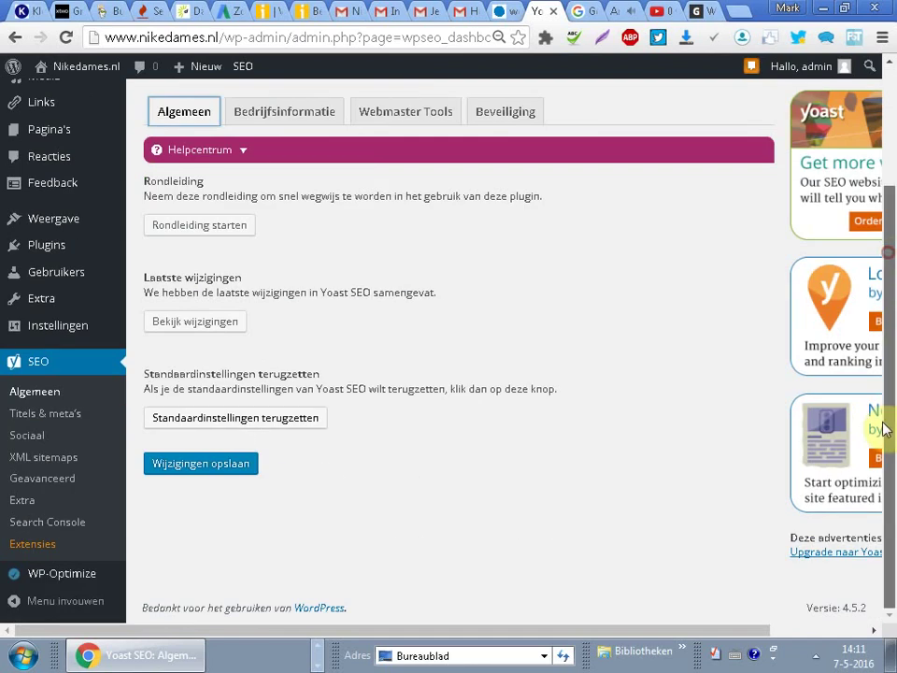
pyautogui.click(190, 473)
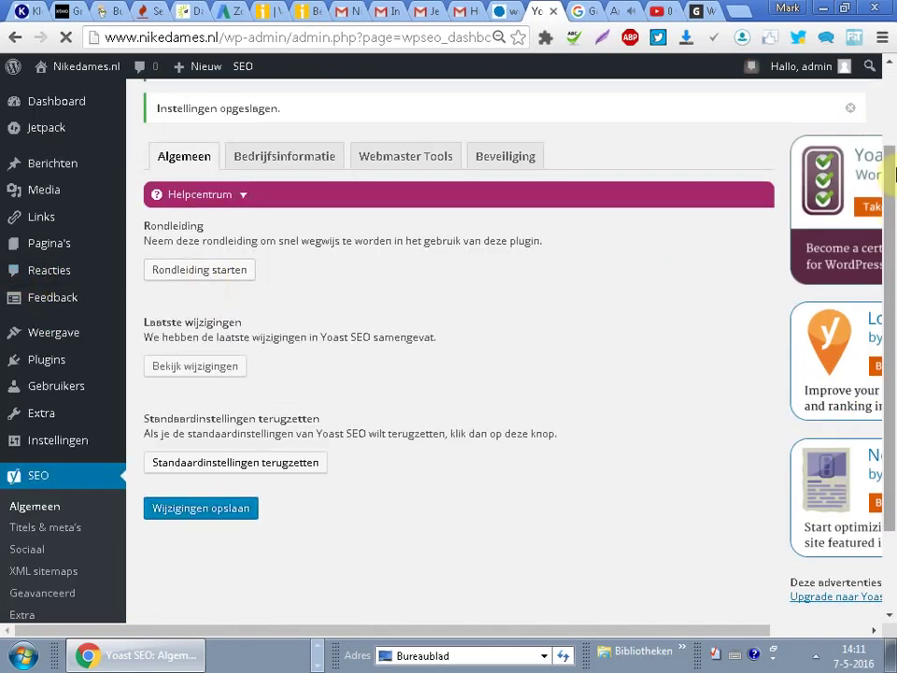
# - In Titels & meta's, set the title separator to the vertical bar "|" and save the changes
pyautogui.scroll(-2, 888, 215)
pyautogui.click(75, 423)
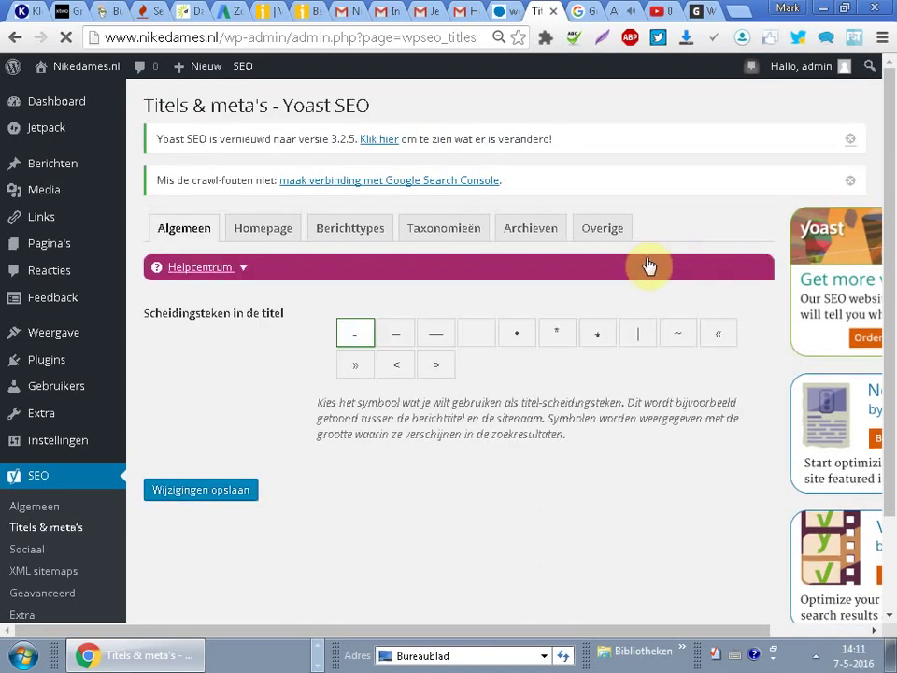
pyautogui.click(638, 336)
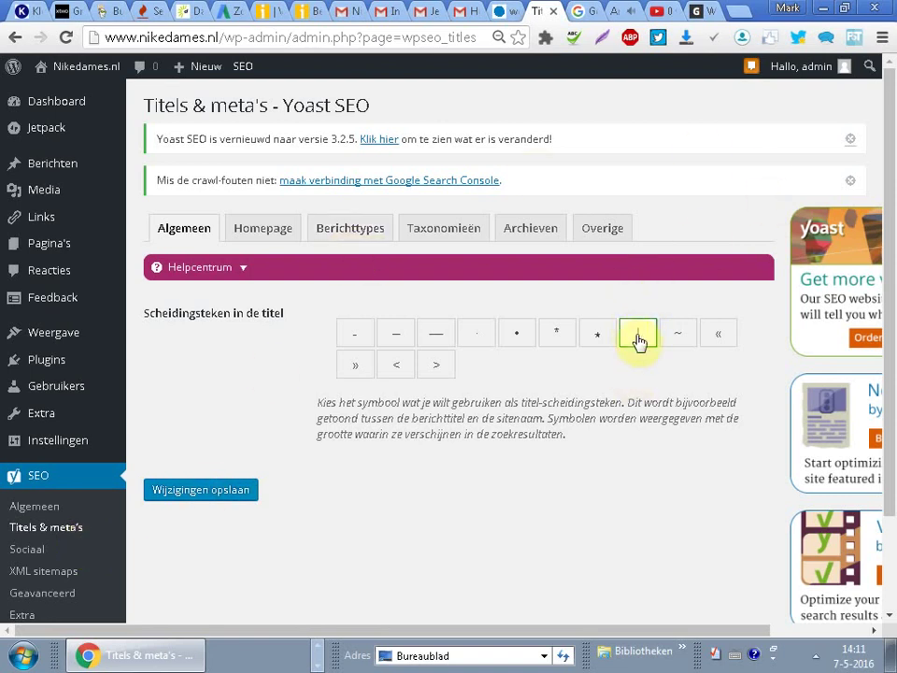
pyautogui.click(198, 494)
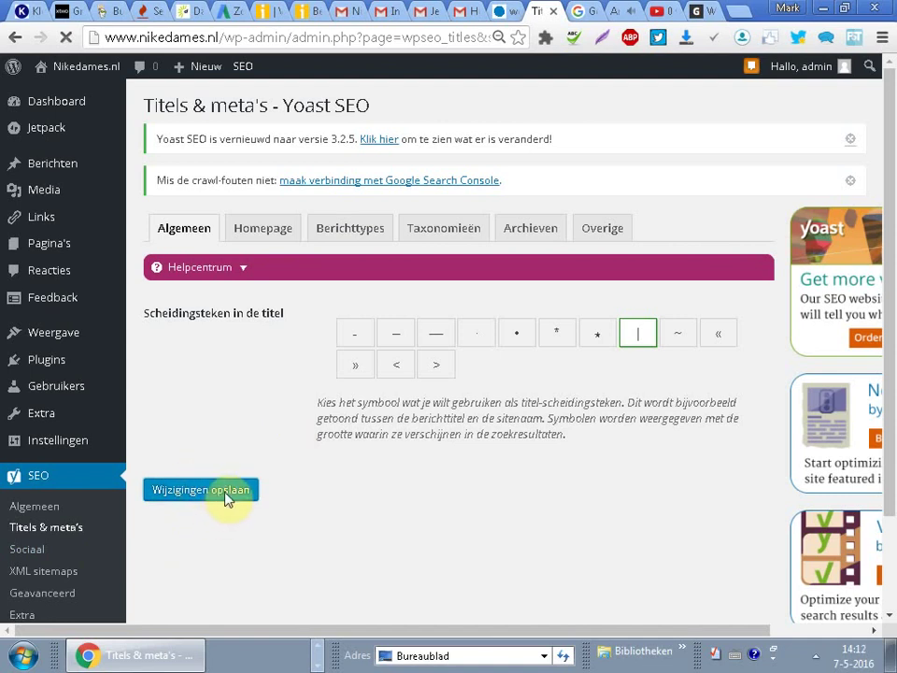
# - Examine the Berichttypes, Taxonomieën and Archieven title and meta settings
pyautogui.click(264, 252)
pyautogui.click(367, 274)
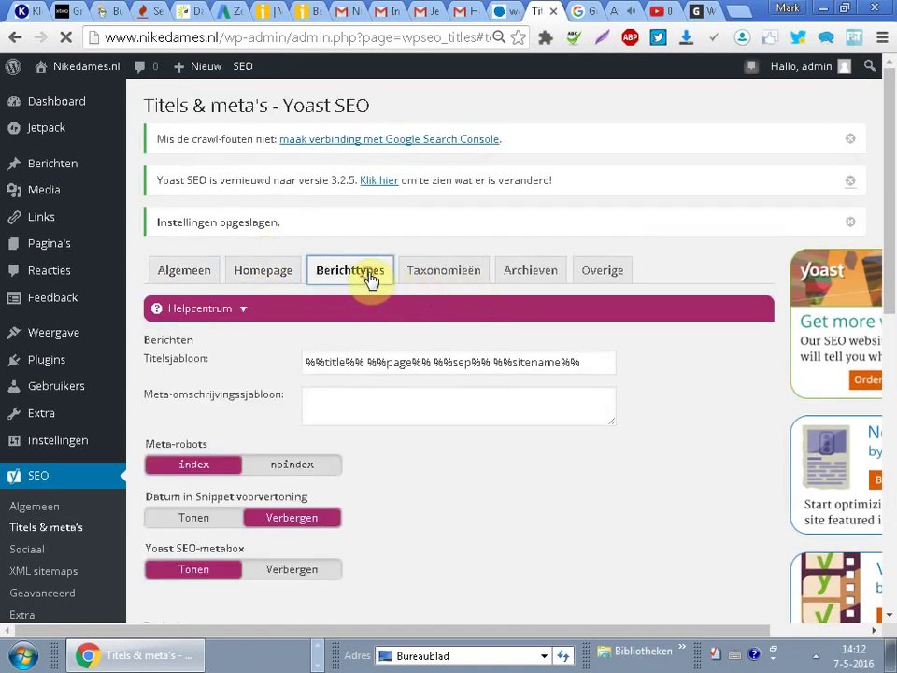
pyautogui.click(443, 277)
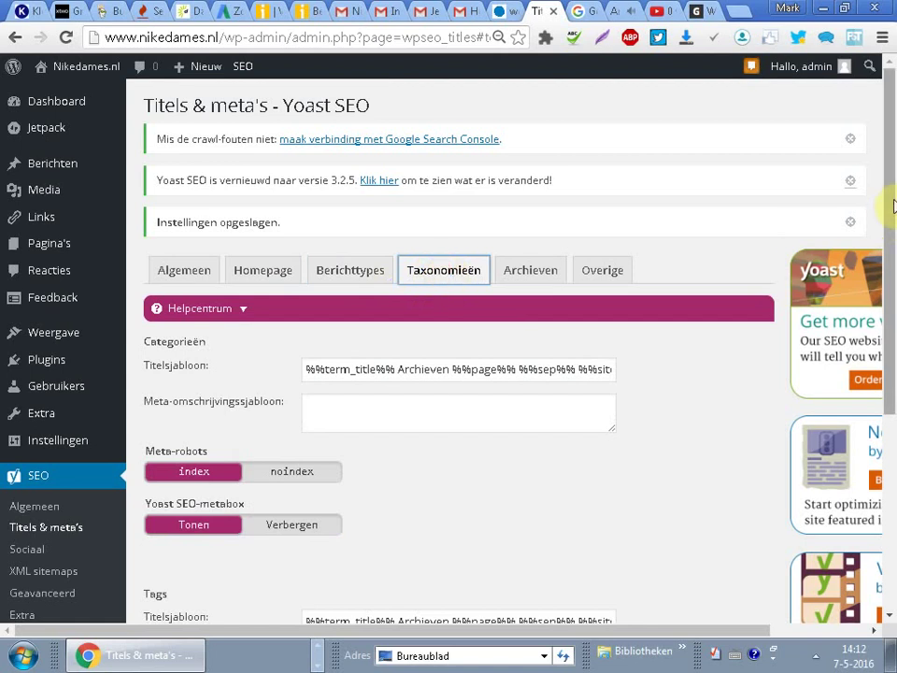
pyautogui.moveTo(893, 213)
pyautogui.mouseDown()
pyautogui.moveTo(888, 394)
pyautogui.moveTo(892, 211)
pyautogui.mouseUp()
pyautogui.click(531, 263)
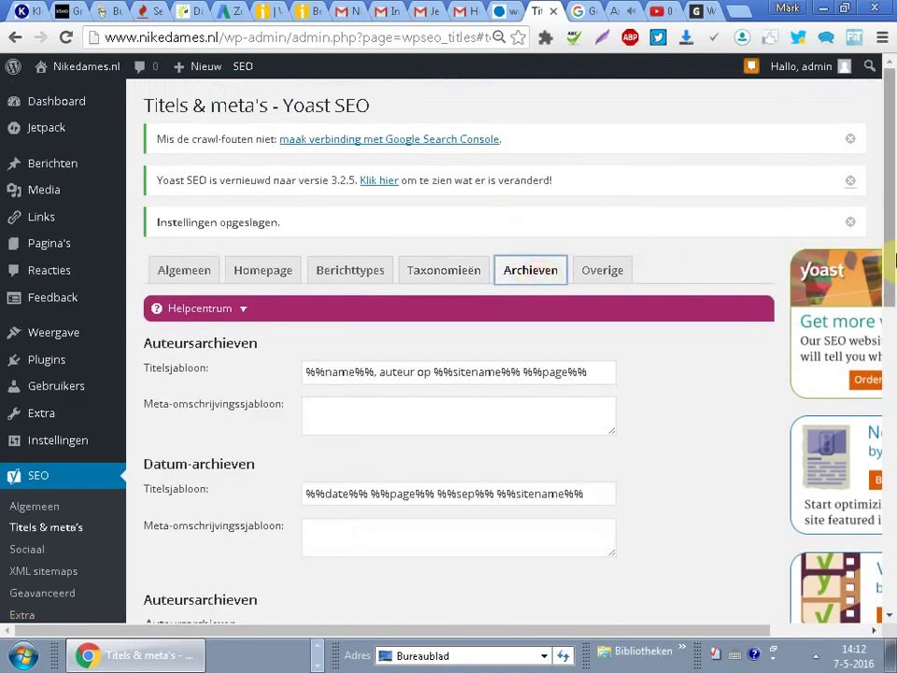
pyautogui.scroll(-1, 886, 368)
pyautogui.scroll(-5, 871, 450)
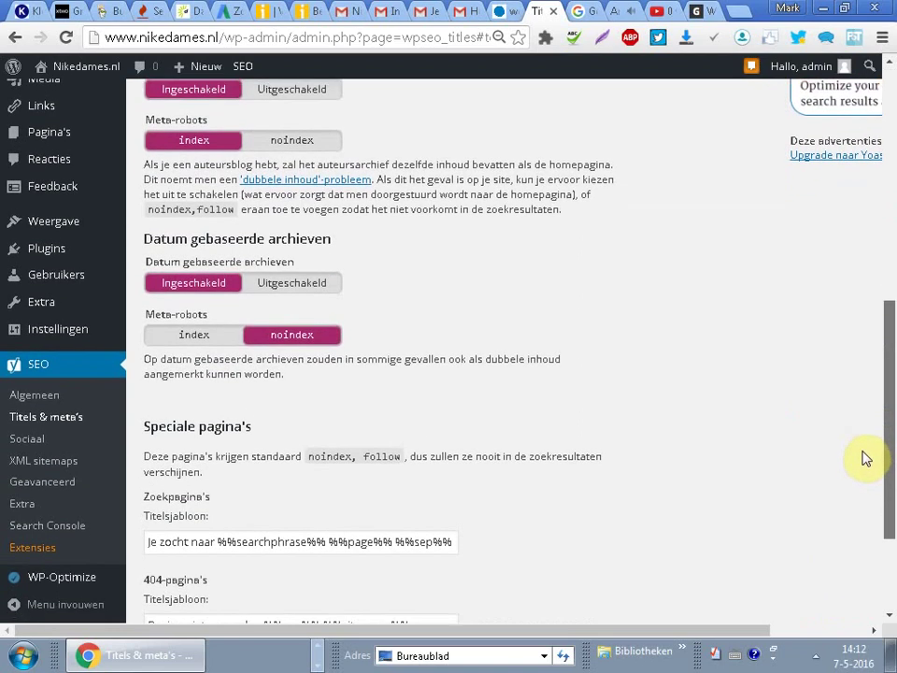
pyautogui.scroll(-1, 858, 490)
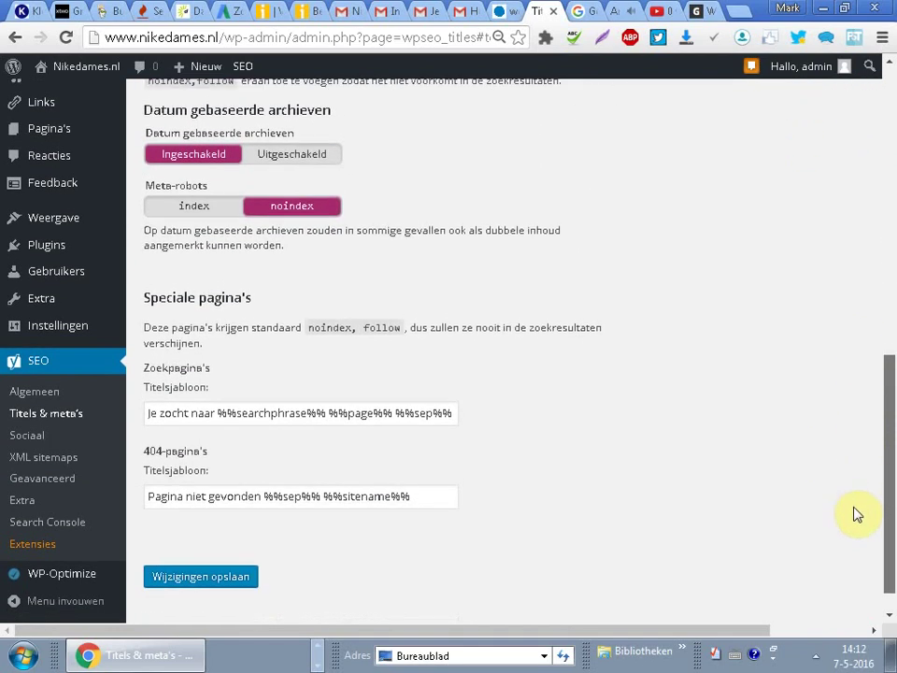
pyautogui.scroll(3, 867, 419)
pyautogui.scroll(2, 867, 401)
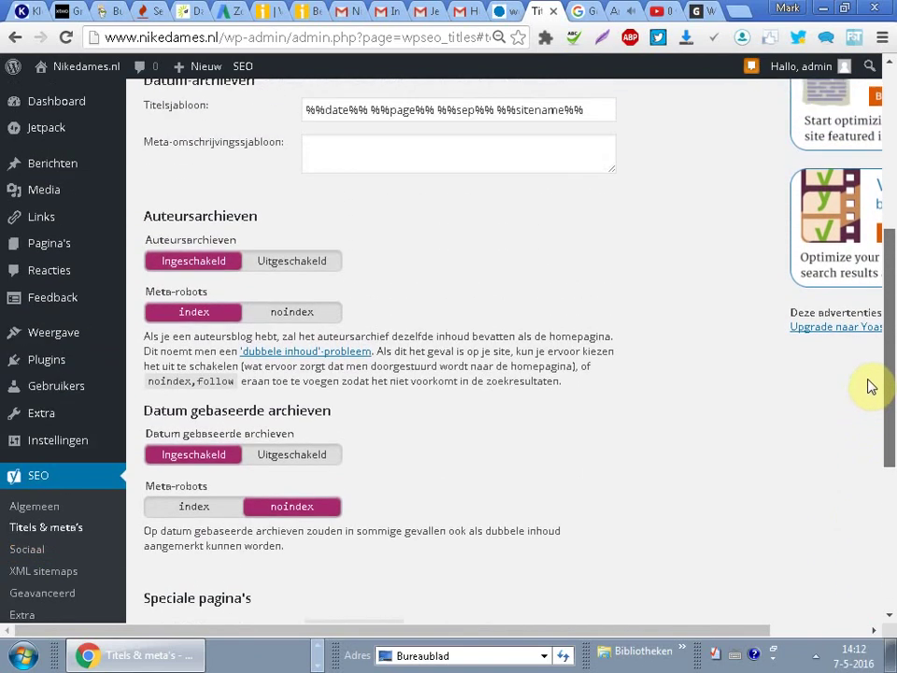
pyautogui.scroll(2, 872, 329)
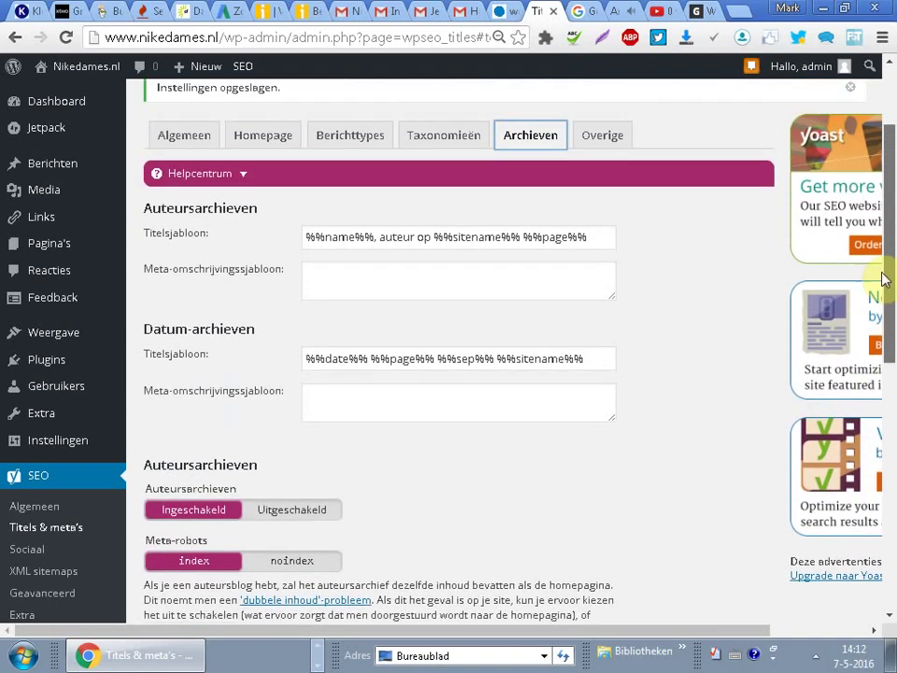
# - In the Overige title and meta settings, enable the meta keywords tag (Meta-zoekwoordentag) and save the changes
pyautogui.click(607, 197)
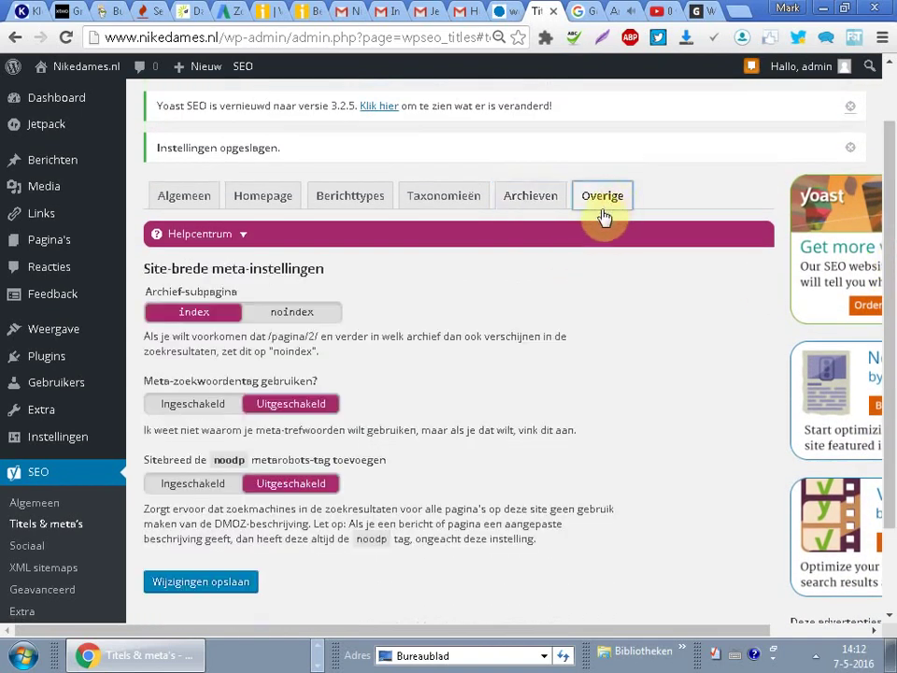
pyautogui.click(185, 409)
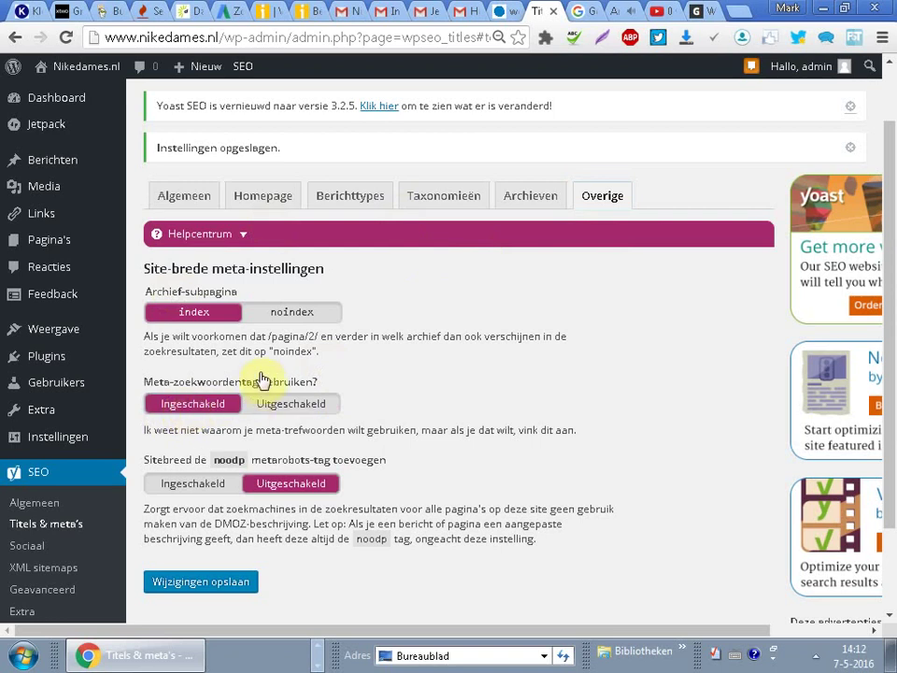
pyautogui.scroll(-1, 281, 379)
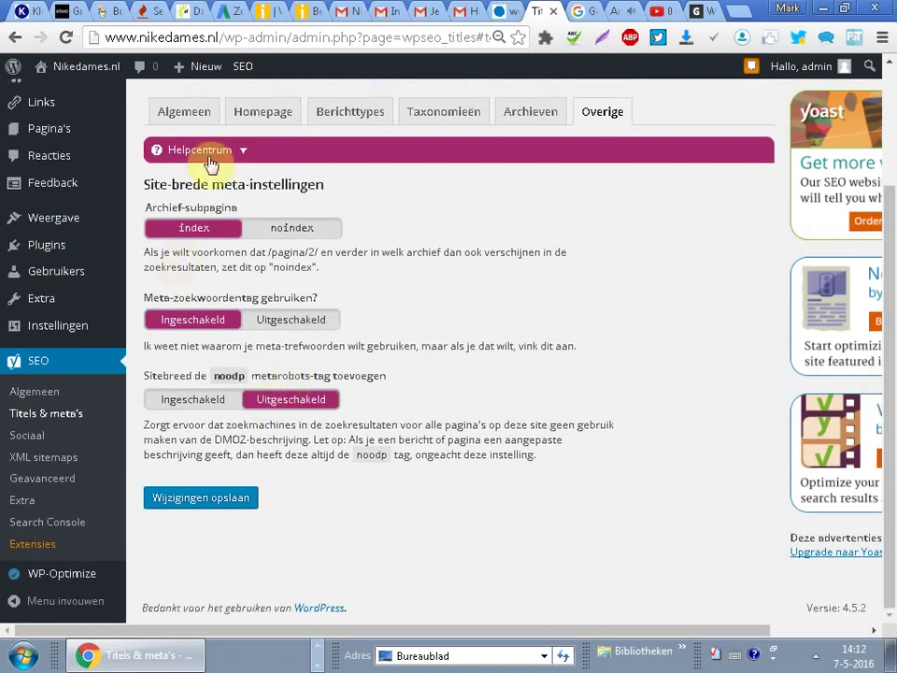
pyautogui.moveTo(149, 346); pyautogui.dragTo(345, 344)
pyautogui.click(320, 344)
pyautogui.moveTo(252, 346); pyautogui.dragTo(350, 346)
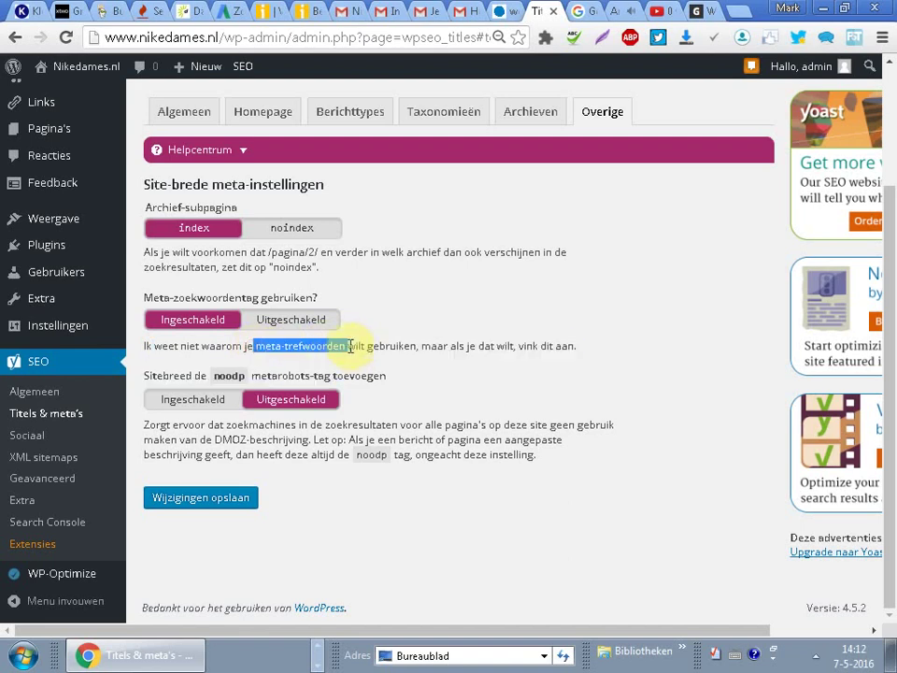
pyautogui.click(294, 363)
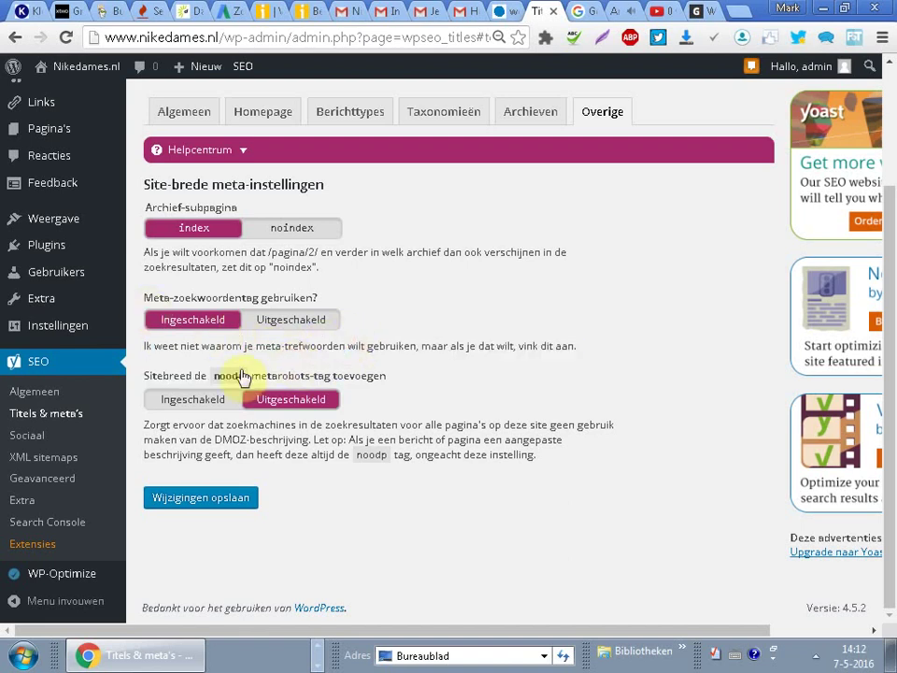
pyautogui.click(190, 503)
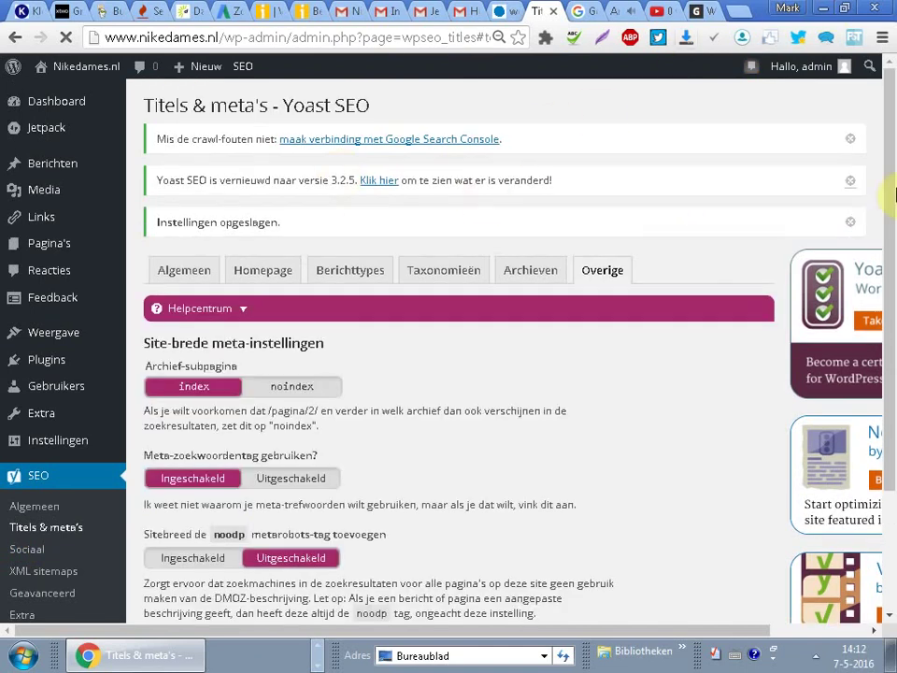
pyautogui.scroll(-3, 892, 175)
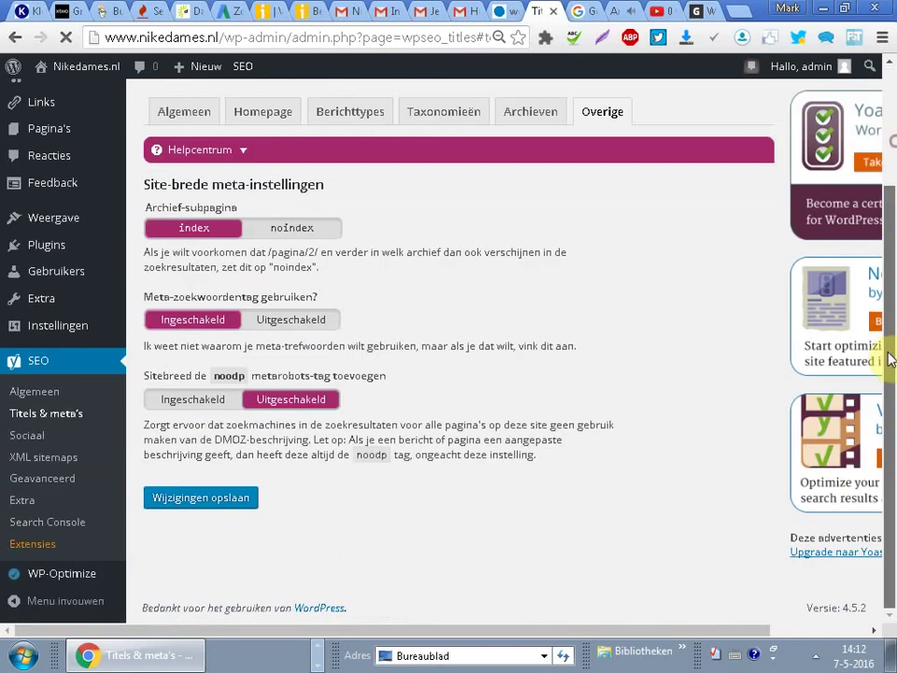
pyautogui.click(174, 505)
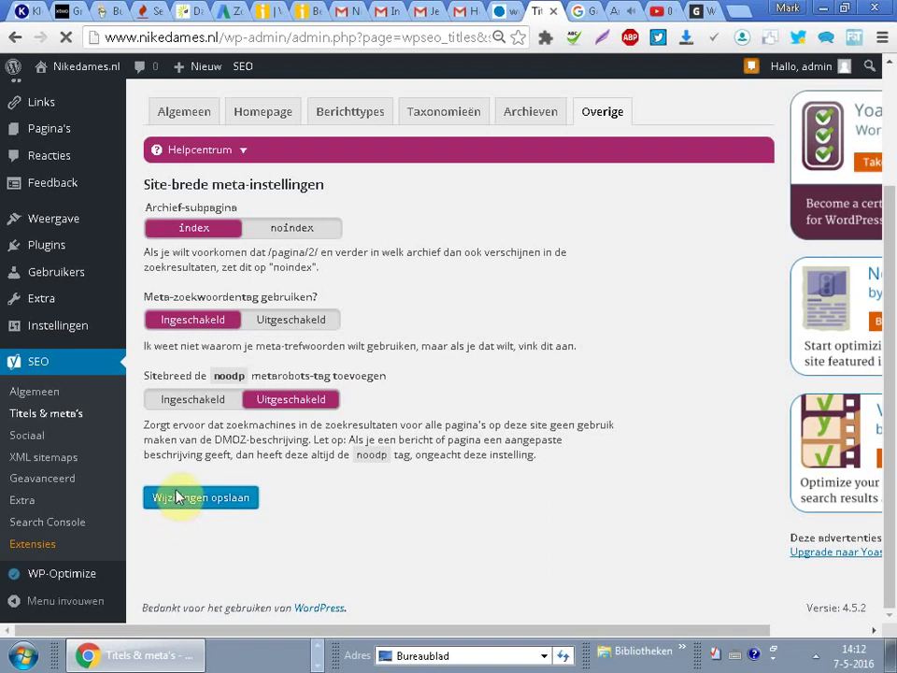
pyautogui.moveTo(890, 168)
pyautogui.mouseDown()
pyautogui.moveTo(891, 176)
pyautogui.moveTo(890, 166)
pyautogui.mouseUp()
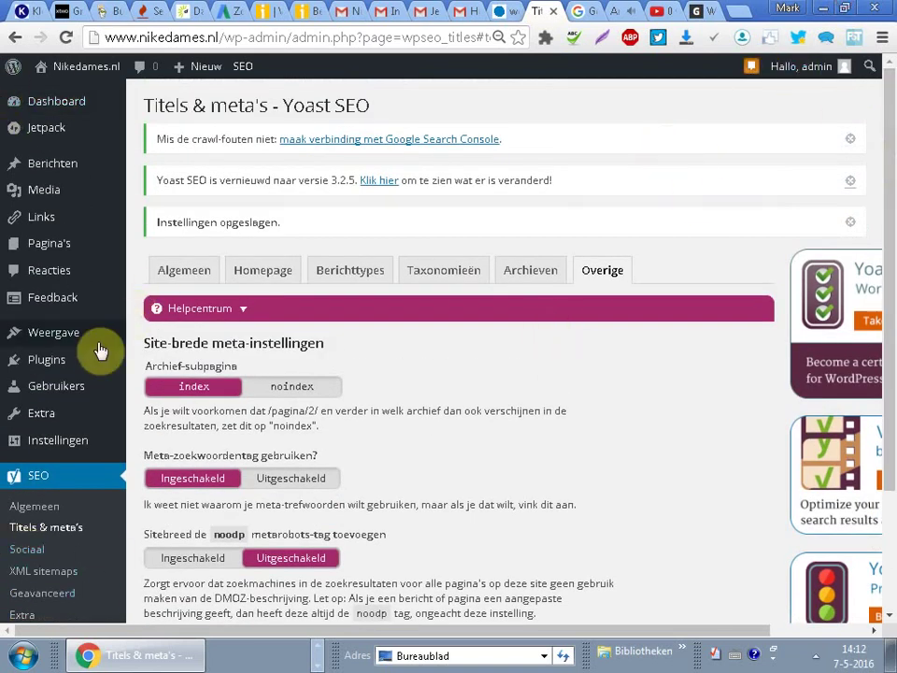
# - Search for "woocommerce" among the new plugins available to add to the site
pyautogui.moveTo(52, 365)
pyautogui.click(171, 397)
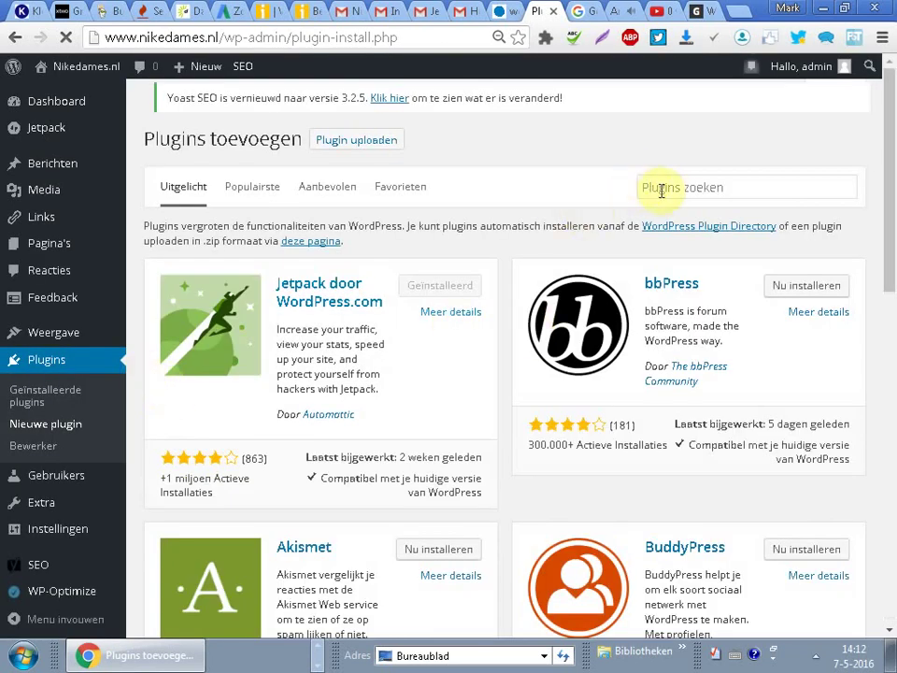
pyautogui.click(644, 187)
pyautogui.write('woocommerce')
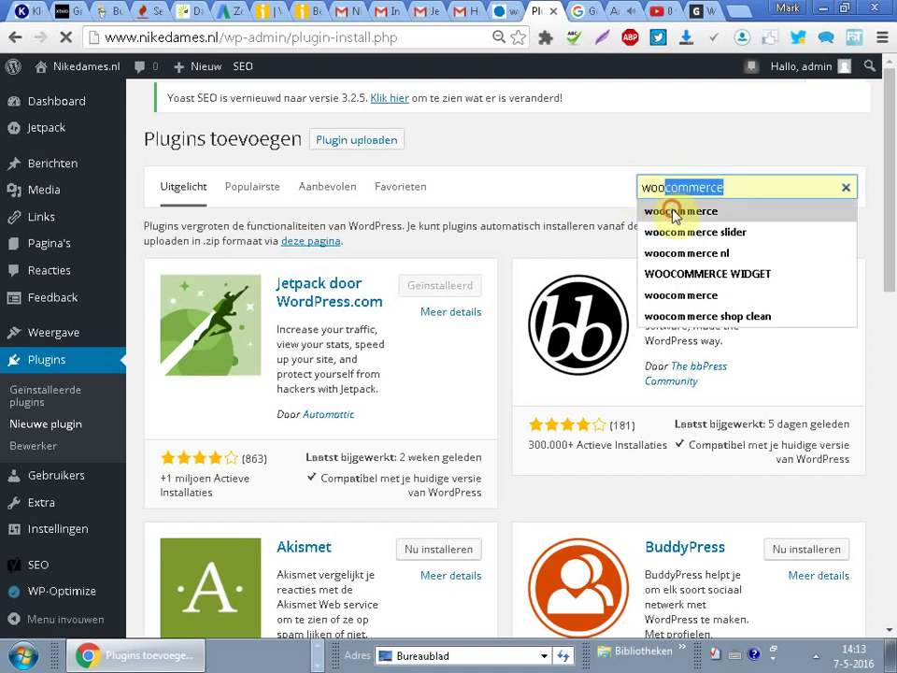
pyautogui.click(669, 207)
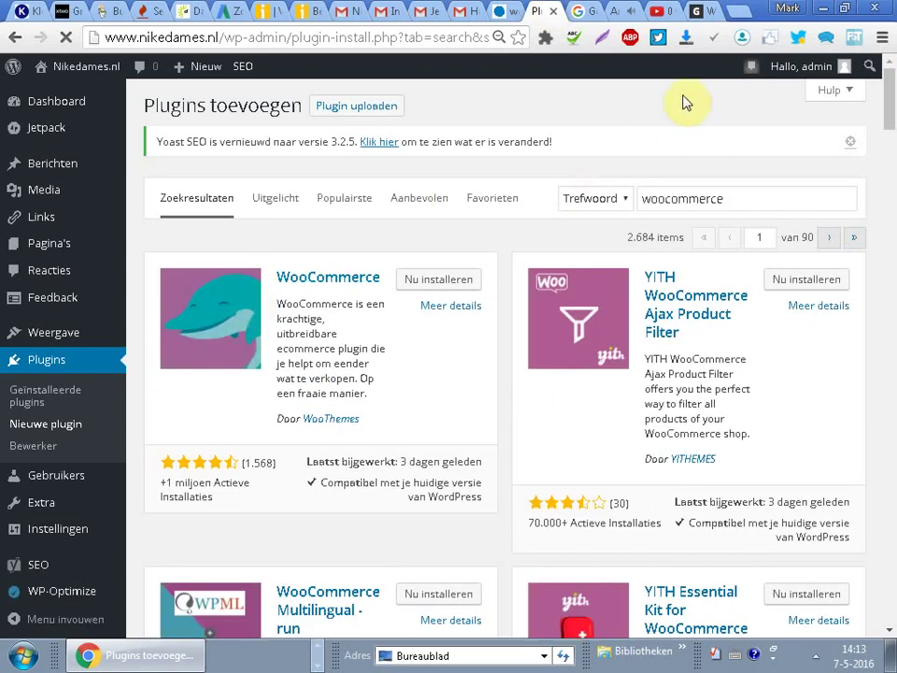
# - Install the WooCommerce plugin by WooThemes and activate it
pyautogui.click(423, 283)
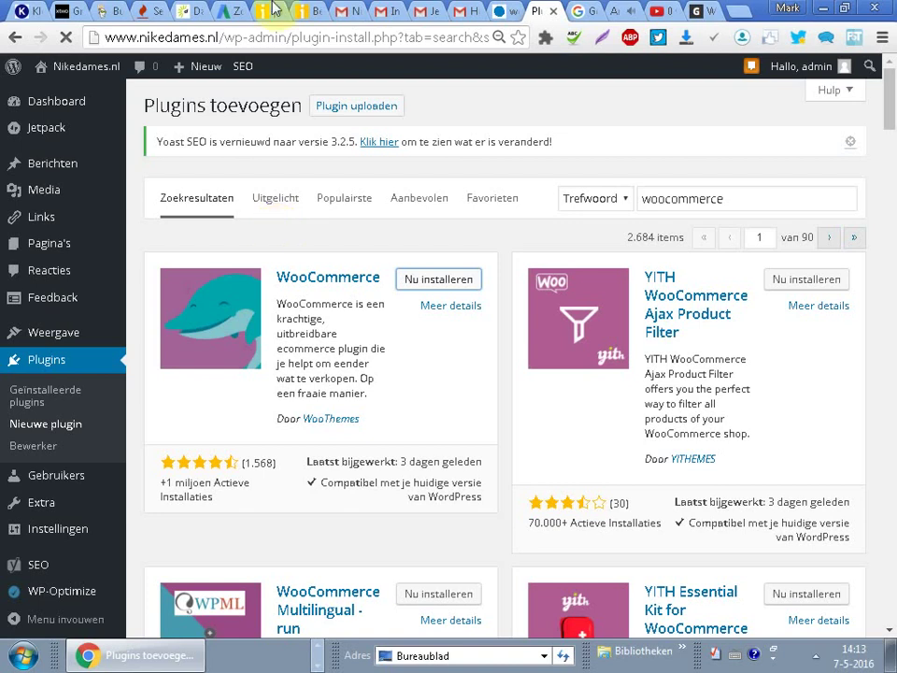
pyautogui.click(409, 284)
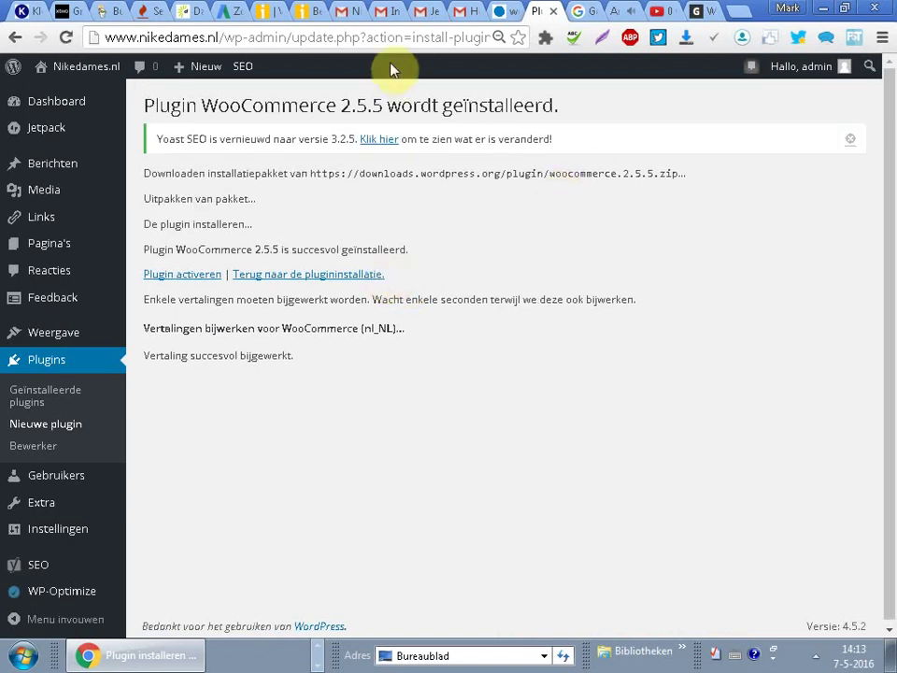
pyautogui.moveTo(561, 105); pyautogui.dragTo(460, 105)
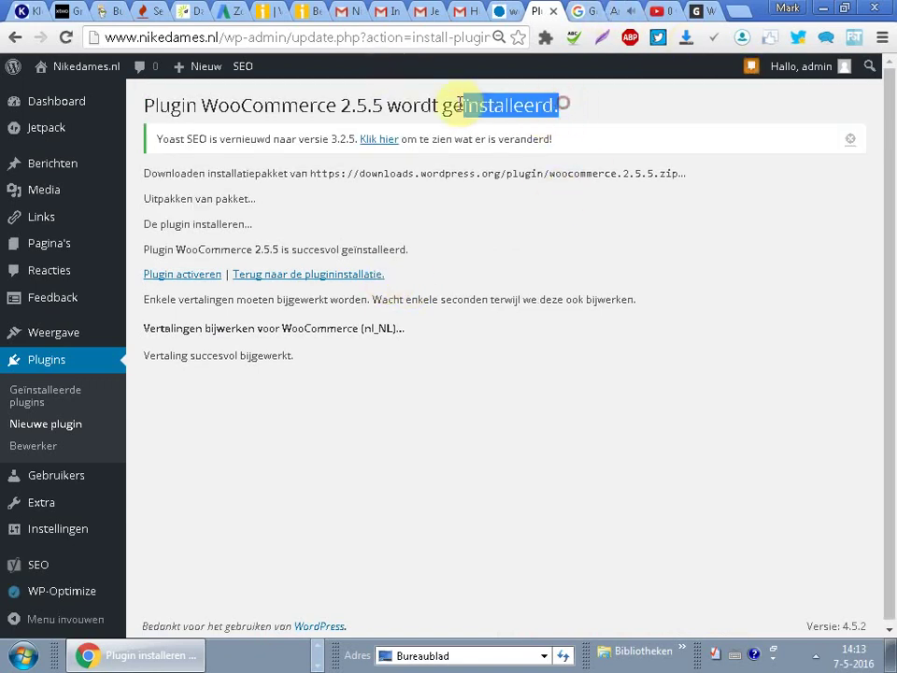
pyautogui.click(452, 104)
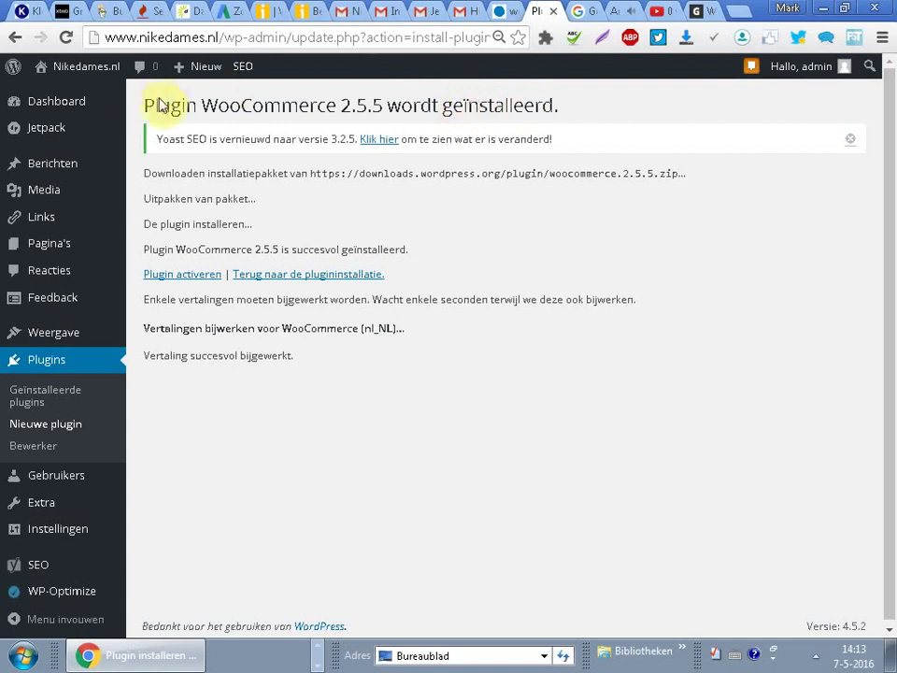
pyautogui.moveTo(143, 105); pyautogui.dragTo(575, 96)
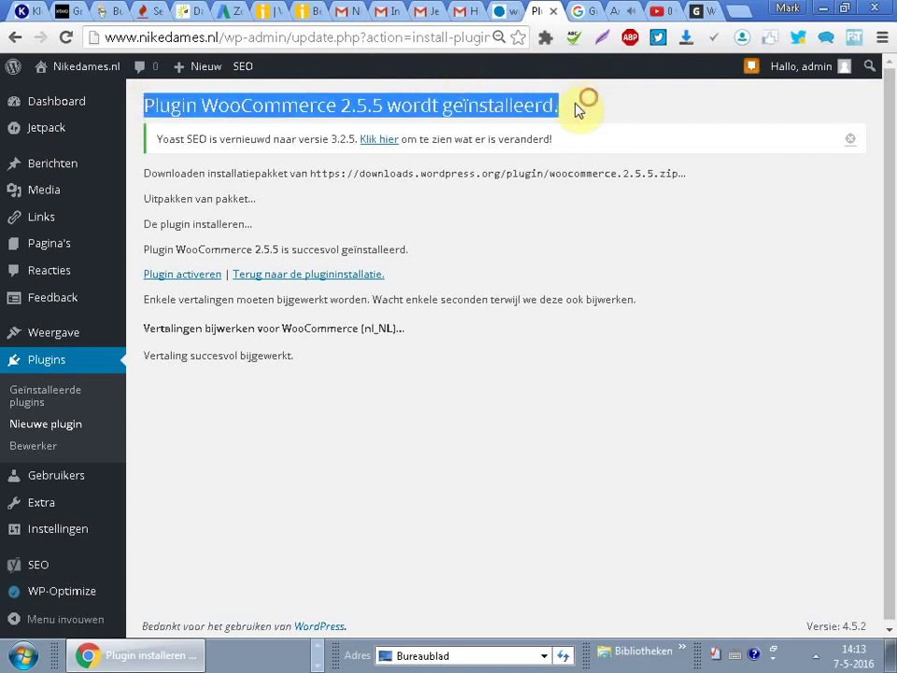
pyautogui.click(567, 109)
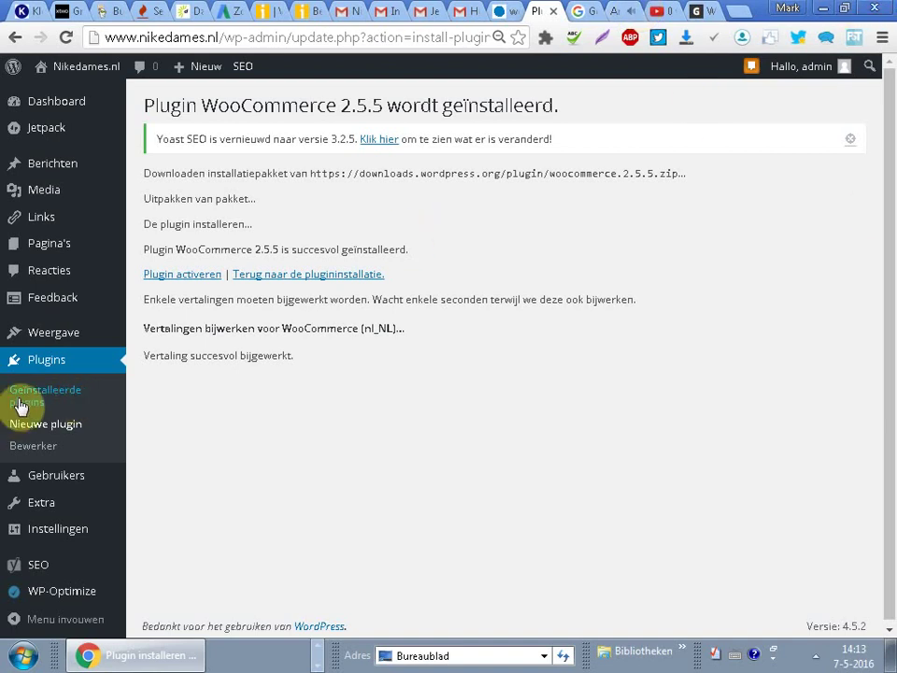
pyautogui.click(173, 275)
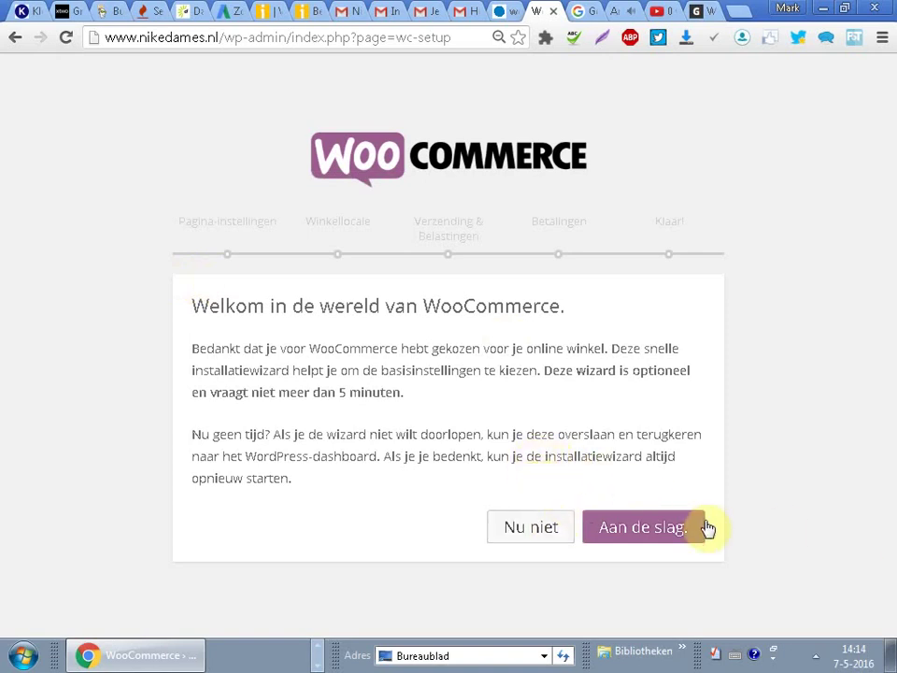
# - In the WooCommerce setup wizard, accept the standard shop pages and the store locale with Nederland, Euro's (€), kg and cm
pyautogui.click(643, 531)
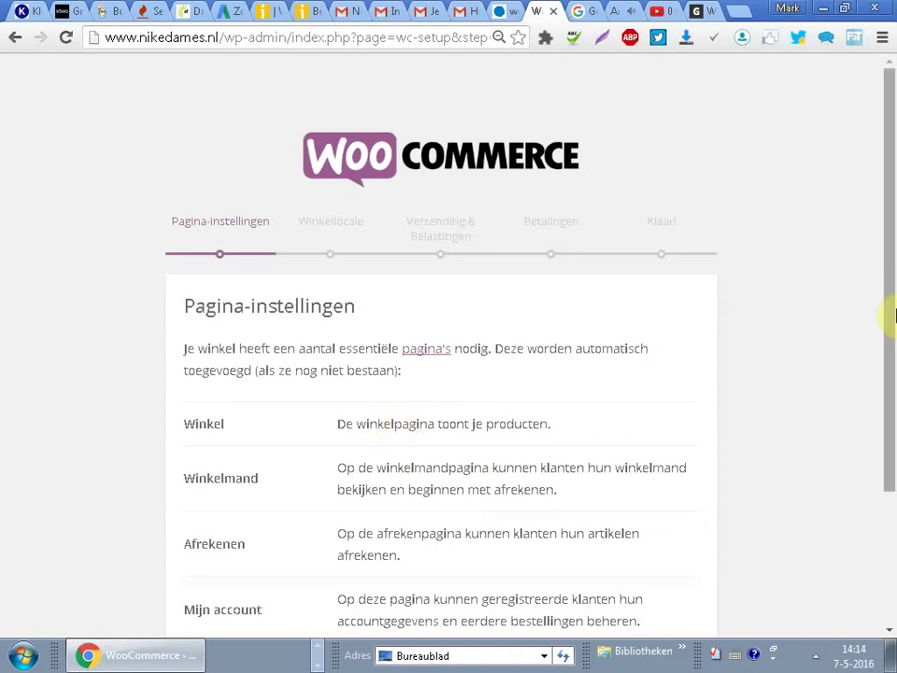
pyautogui.moveTo(891, 296); pyautogui.dragTo(873, 430)
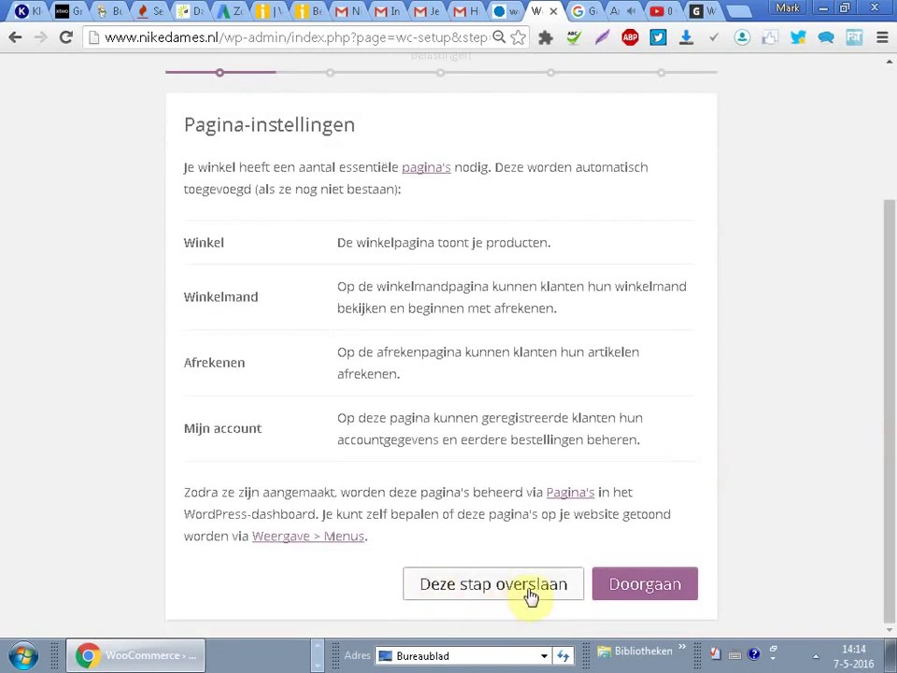
pyautogui.click(647, 582)
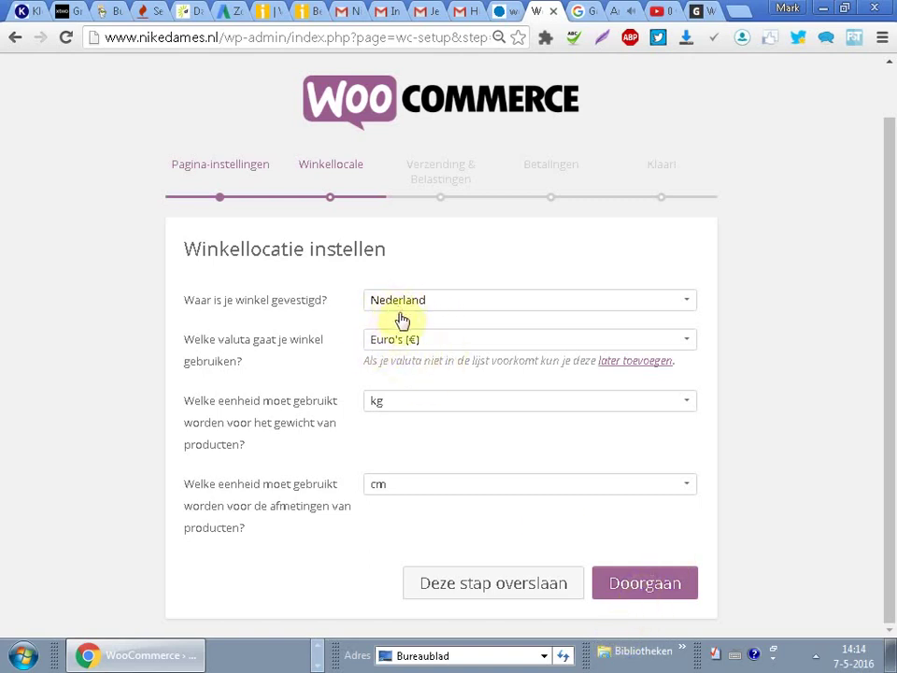
pyautogui.click(660, 581)
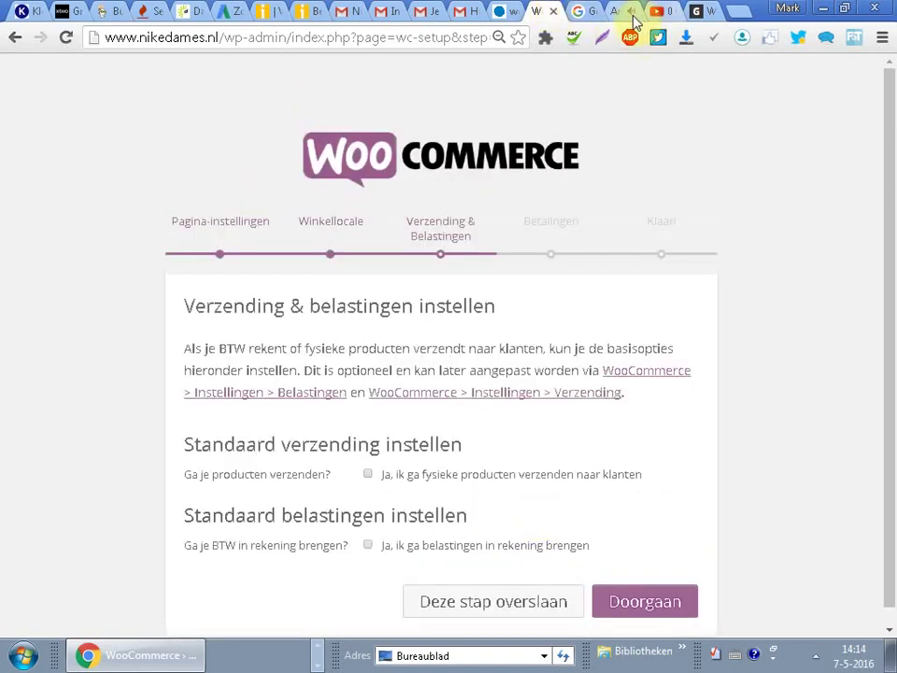
# - Skip the shipping and taxes step and the payments step of the WooCommerce setup wizard
pyautogui.click(480, 606)
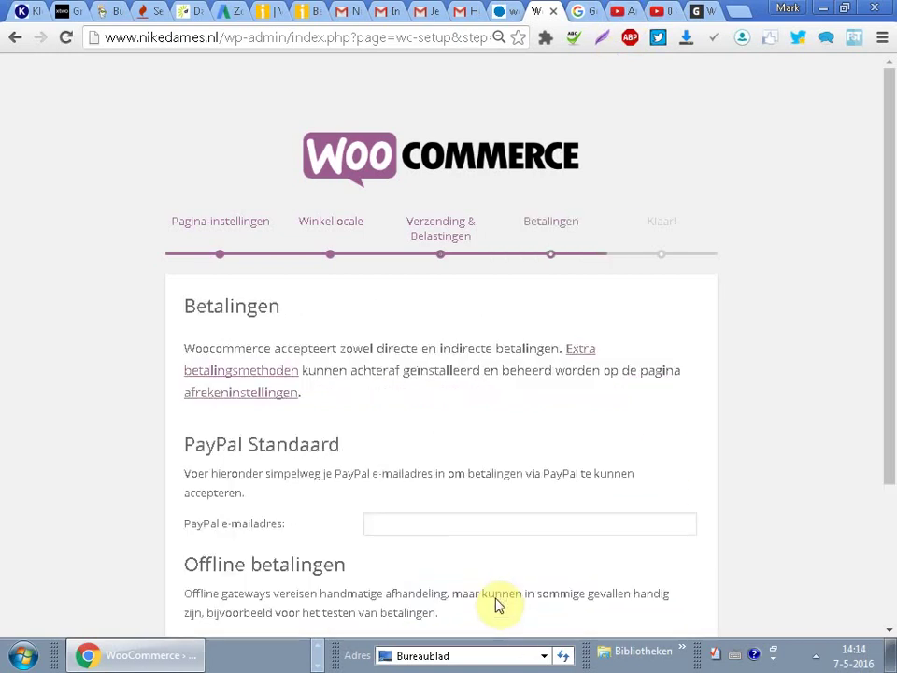
pyautogui.moveTo(893, 313); pyautogui.dragTo(870, 507)
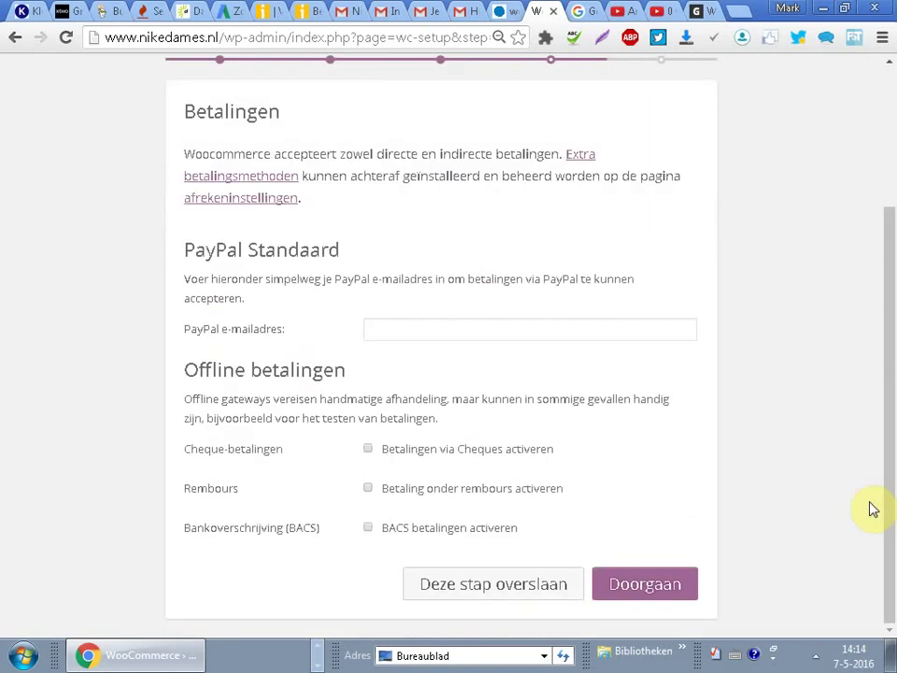
pyautogui.click(516, 583)
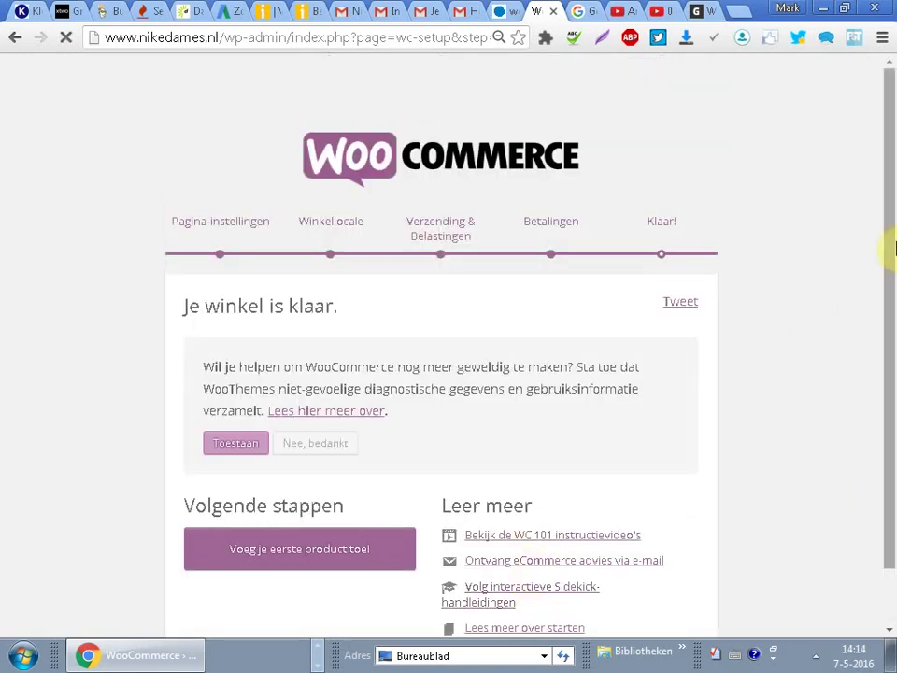
# - Decline sharing diagnostic data with WooThemes and return to the WordPress dashboard
pyautogui.moveTo(892, 248); pyautogui.dragTo(891, 324)
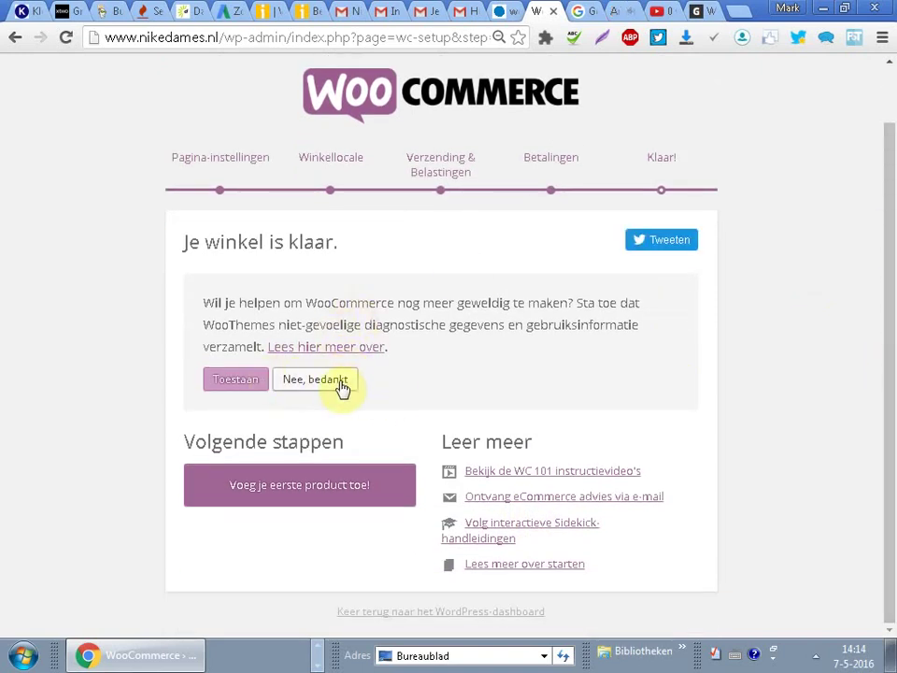
pyautogui.click(336, 385)
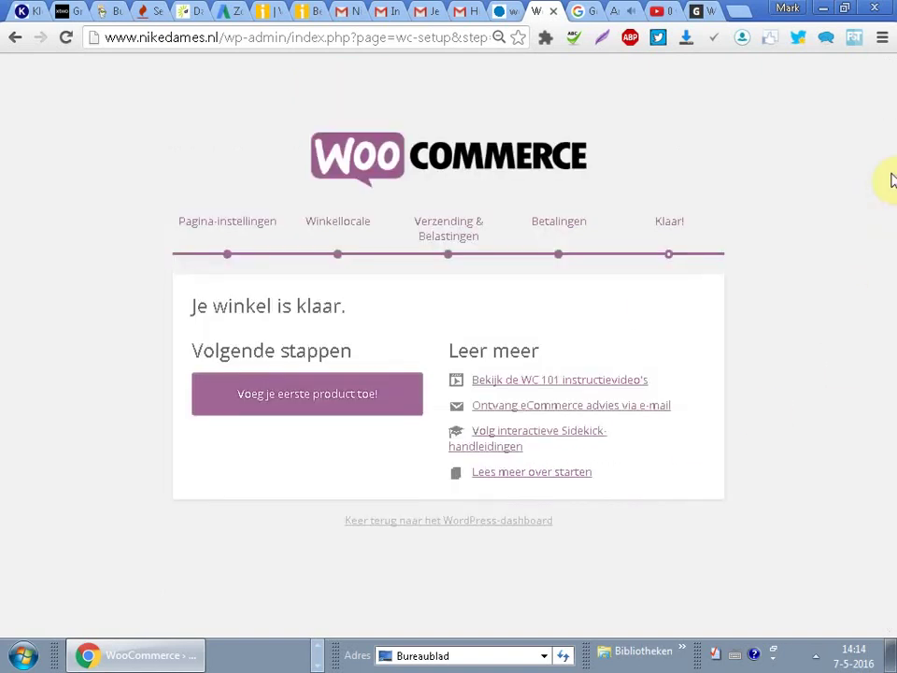
pyautogui.click(439, 525)
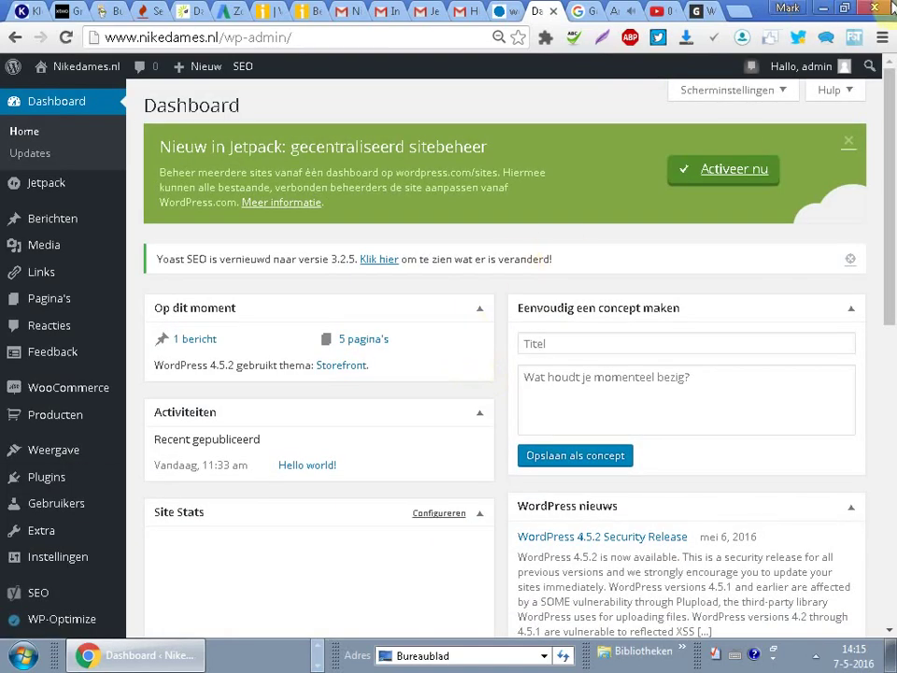
# - Search the new plugins directory for "woocommerce nl"
pyautogui.scroll(-3, 892, 225)
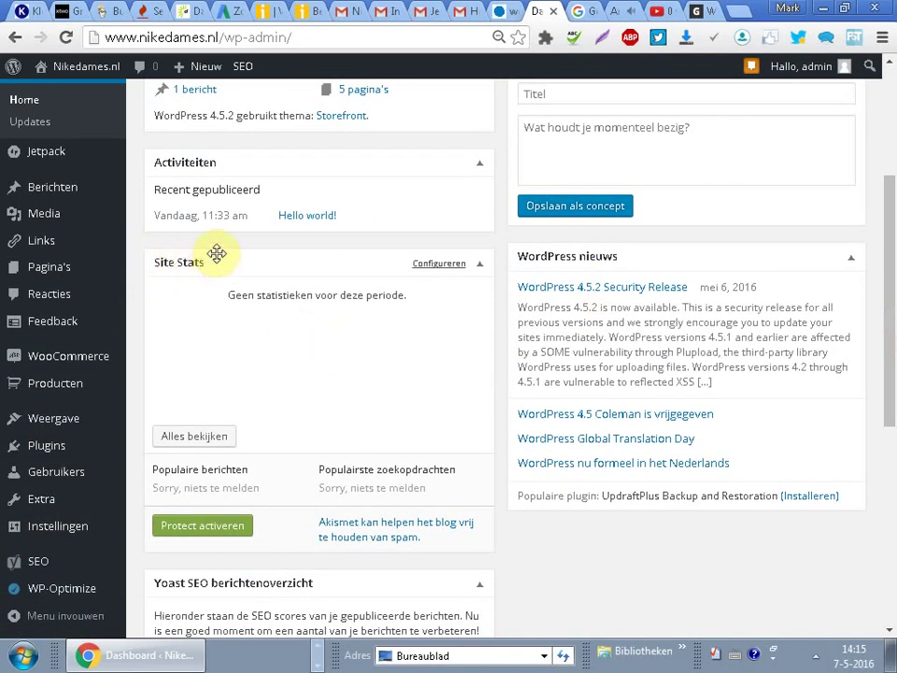
pyautogui.moveTo(47, 446)
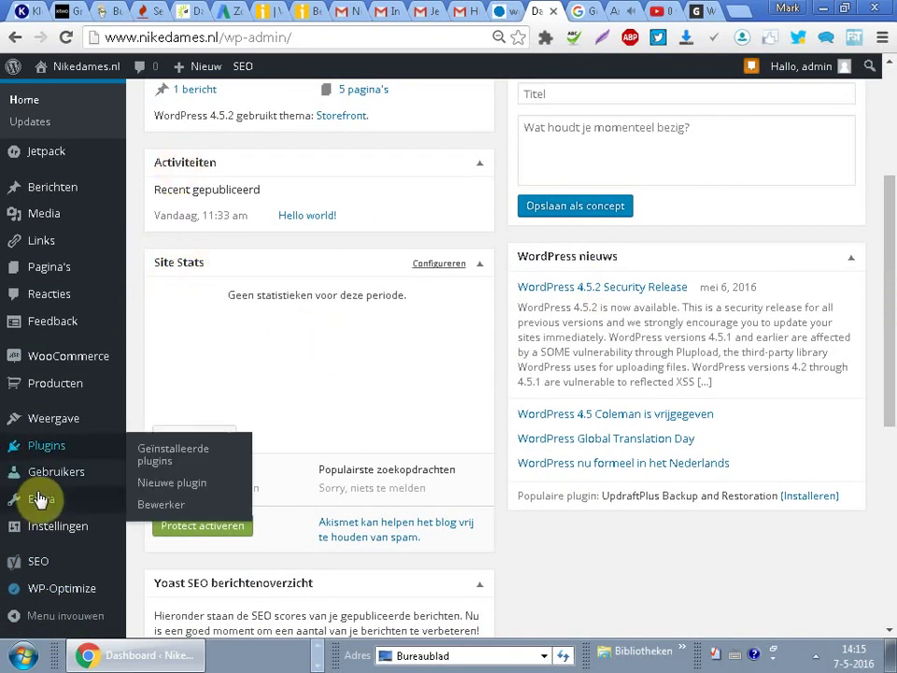
pyautogui.click(169, 484)
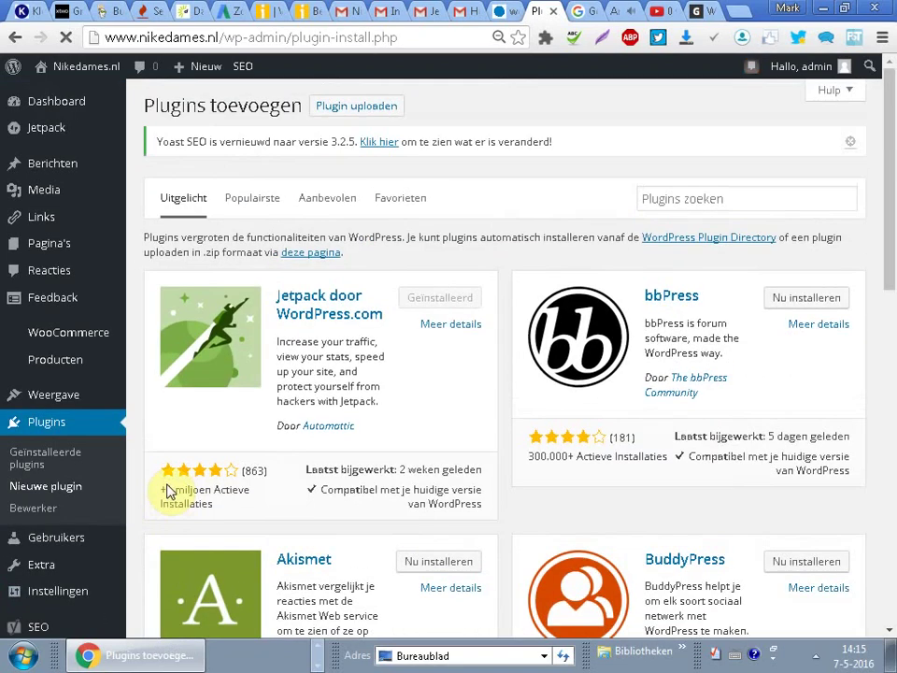
pyautogui.click(749, 197)
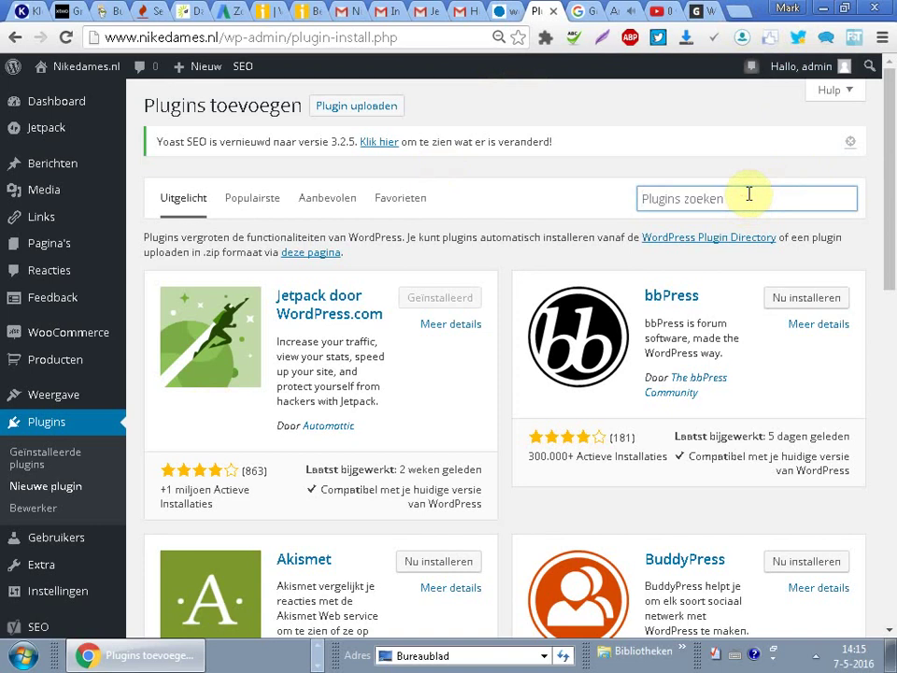
pyautogui.write('WOOcommerce NL')
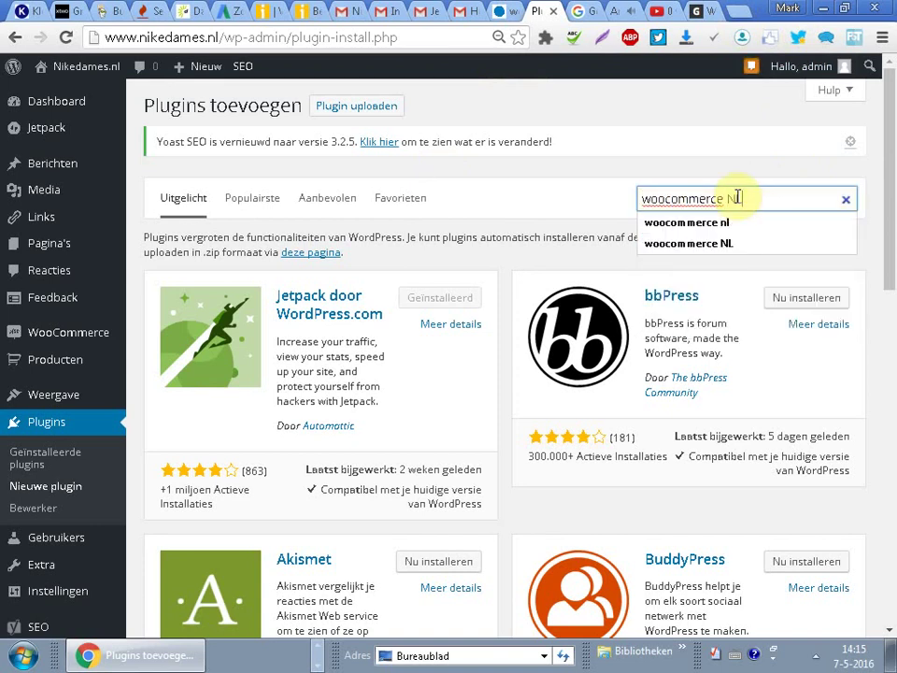
pyautogui.click(727, 223)
pyautogui.click(753, 202)
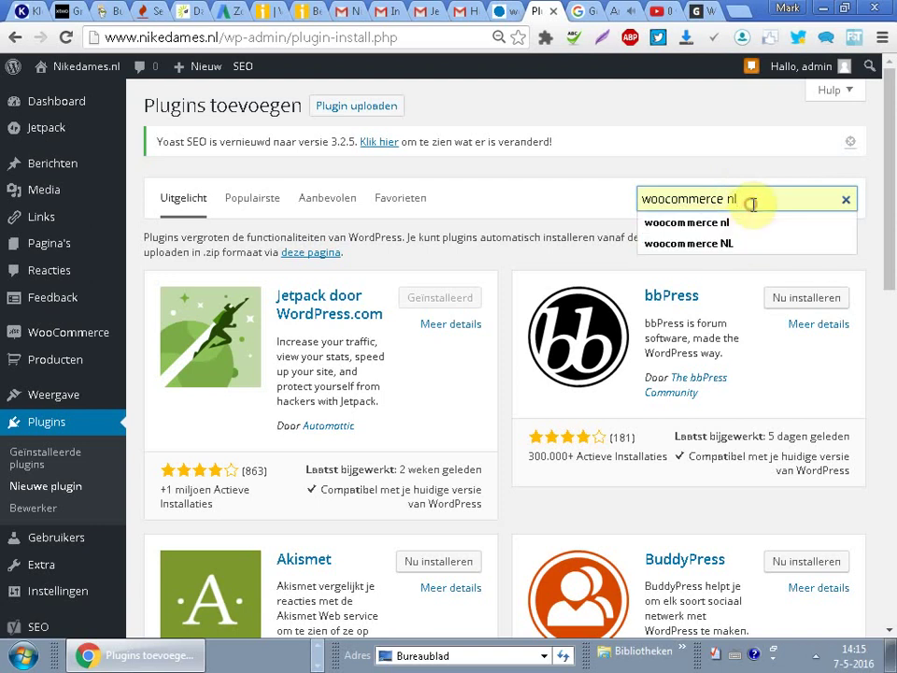
pyautogui.press('Return')
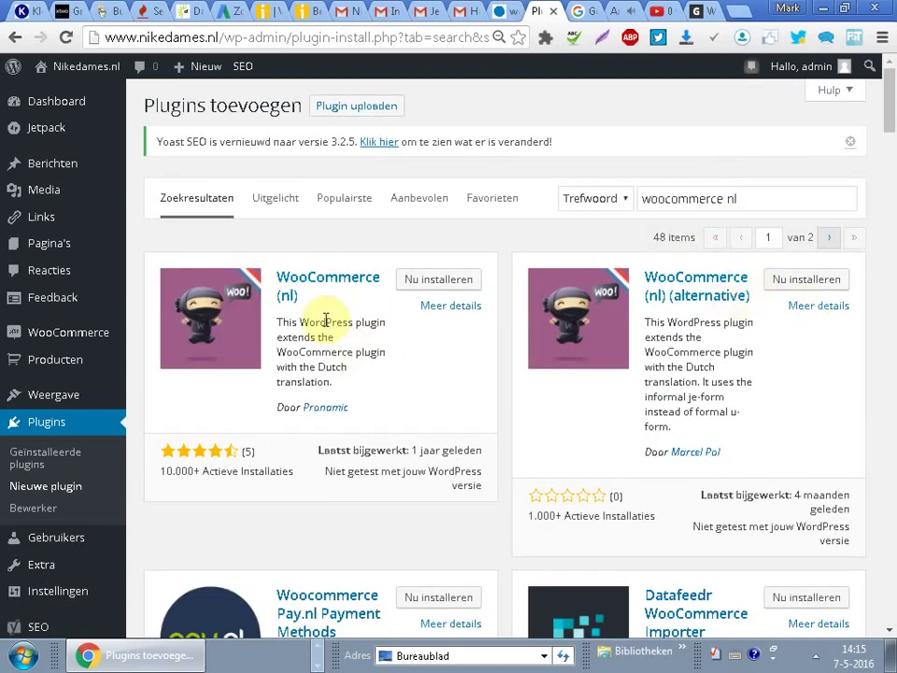
# - Install the WooCommerce (nl) plugin by Pronamic and activate it
pyautogui.moveTo(160, 476); pyautogui.dragTo(242, 470)
pyautogui.click(301, 472)
pyautogui.click(424, 279)
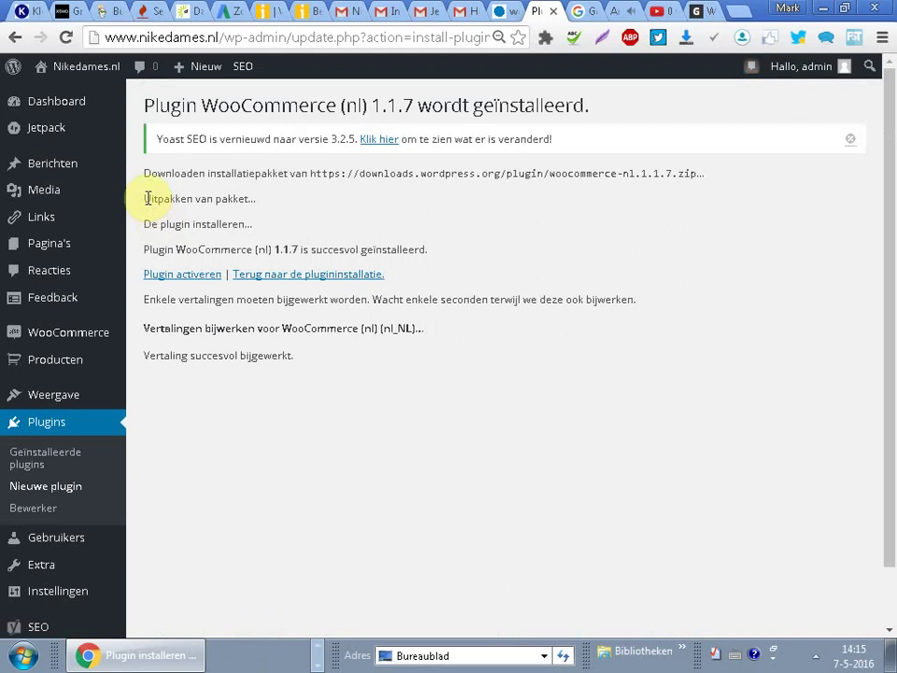
pyautogui.click(148, 100)
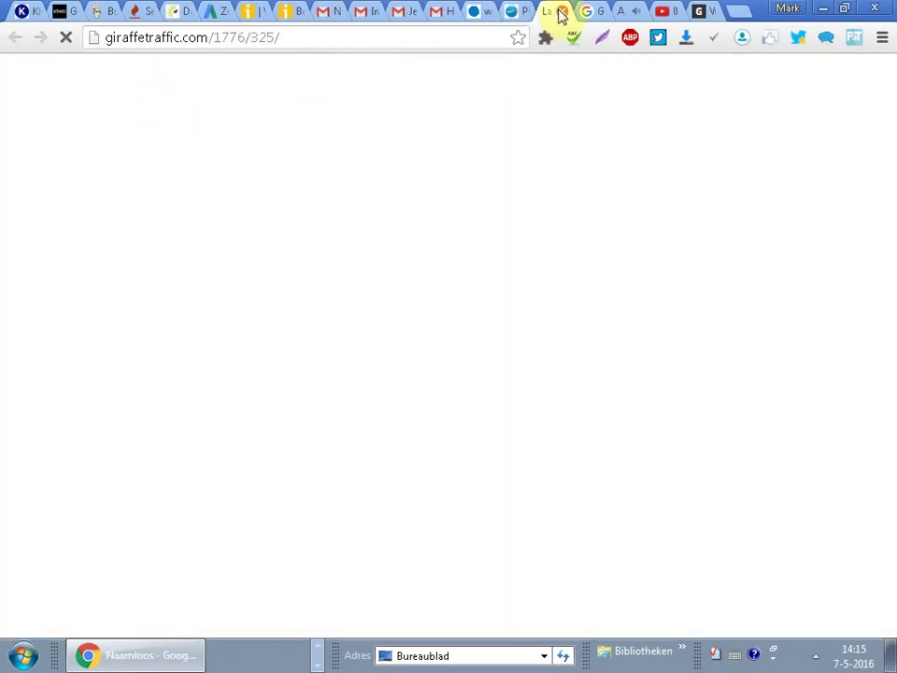
pyautogui.click(529, 17)
pyautogui.moveTo(147, 102); pyautogui.dragTo(613, 97)
pyautogui.click(496, 234)
pyautogui.click(187, 274)
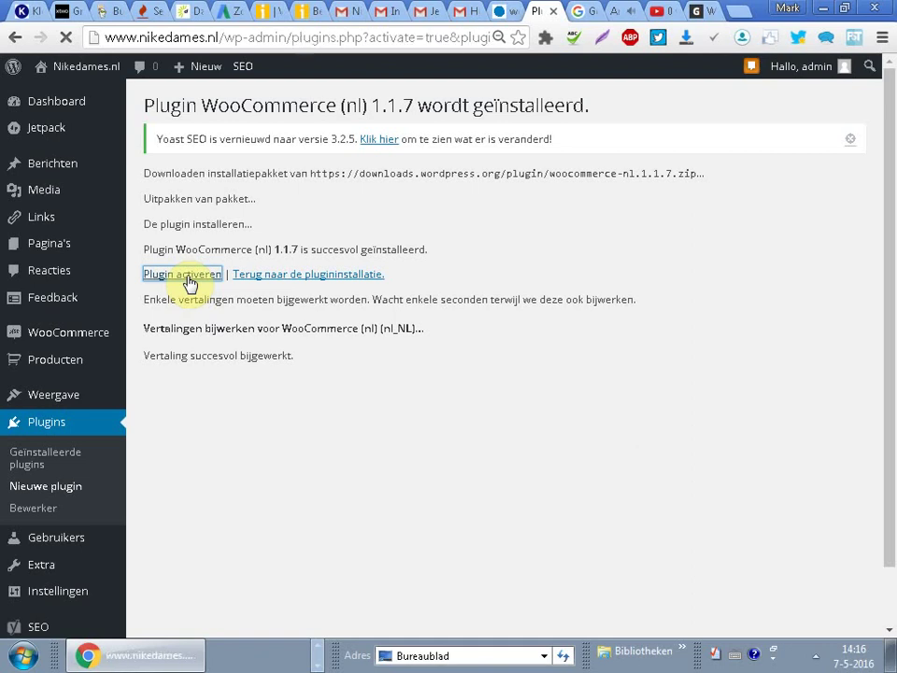
pyautogui.scroll(-3, 886, 254)
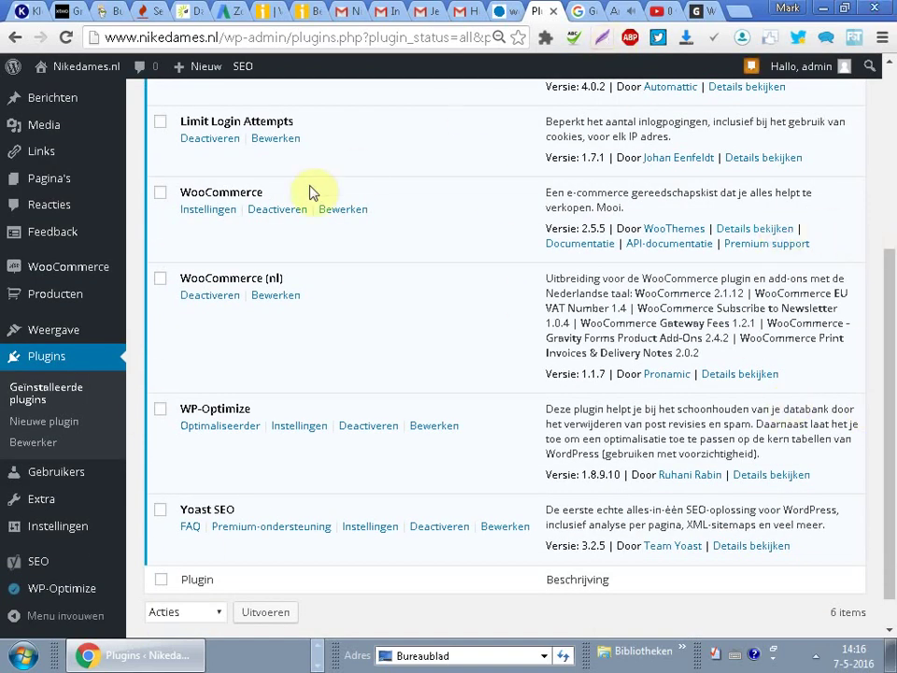
pyautogui.moveTo(892, 280); pyautogui.dragTo(888, 338)
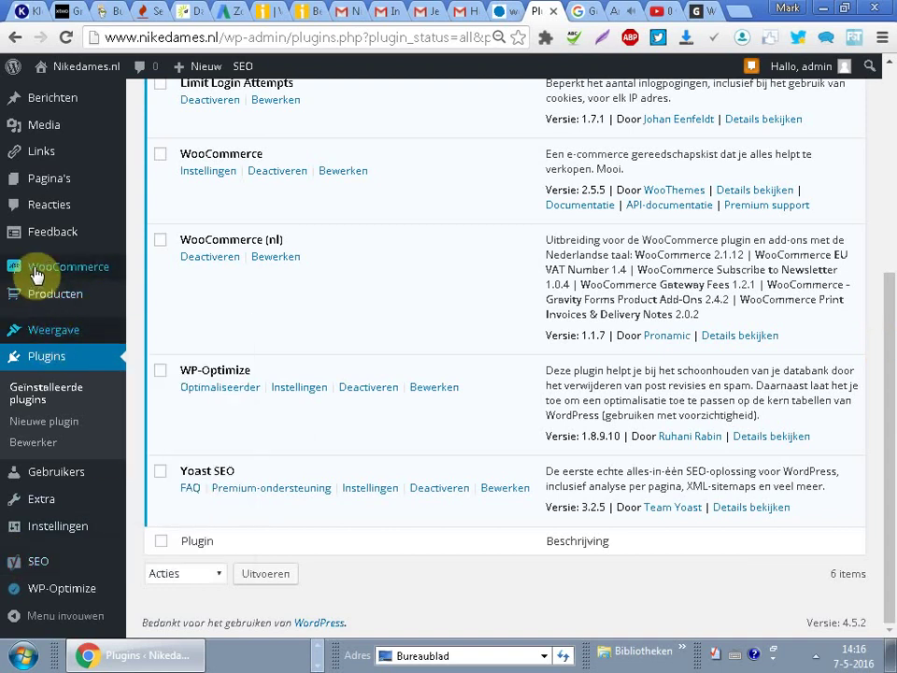
pyautogui.moveTo(40, 296)
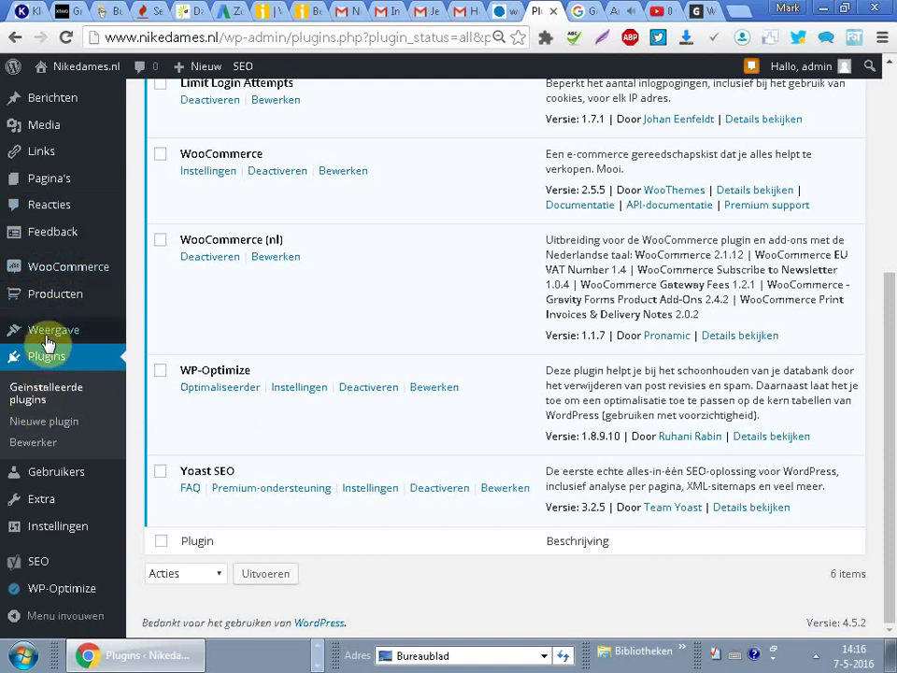
# - Move the About, Afrekenen, Mijn account and Winkelmand pages to the trash, leaving out the Winkel page
pyautogui.moveTo(53, 334)
pyautogui.click(890, 220)
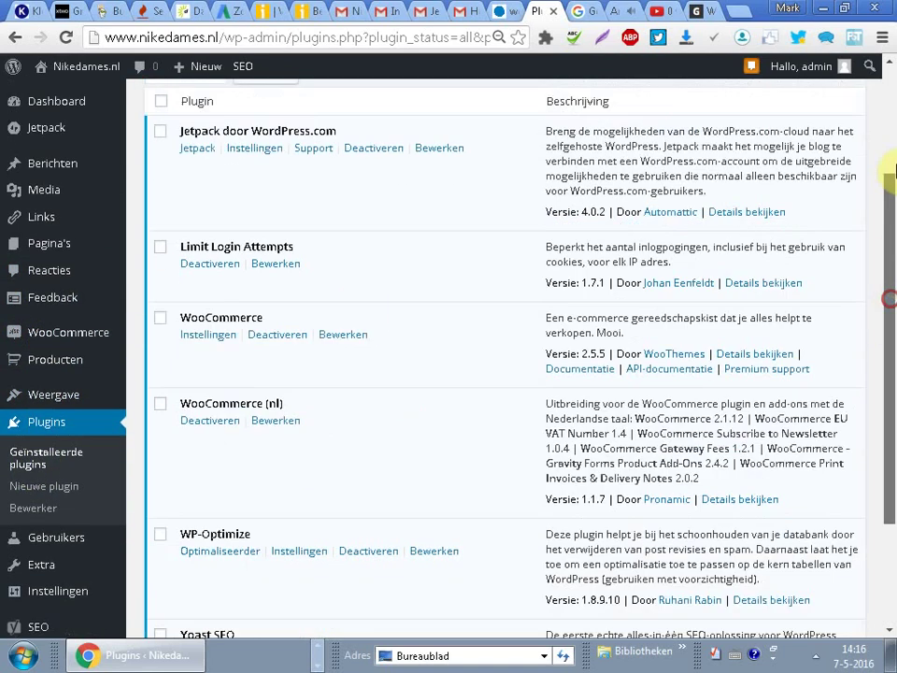
pyautogui.moveTo(51, 245)
pyautogui.click(172, 250)
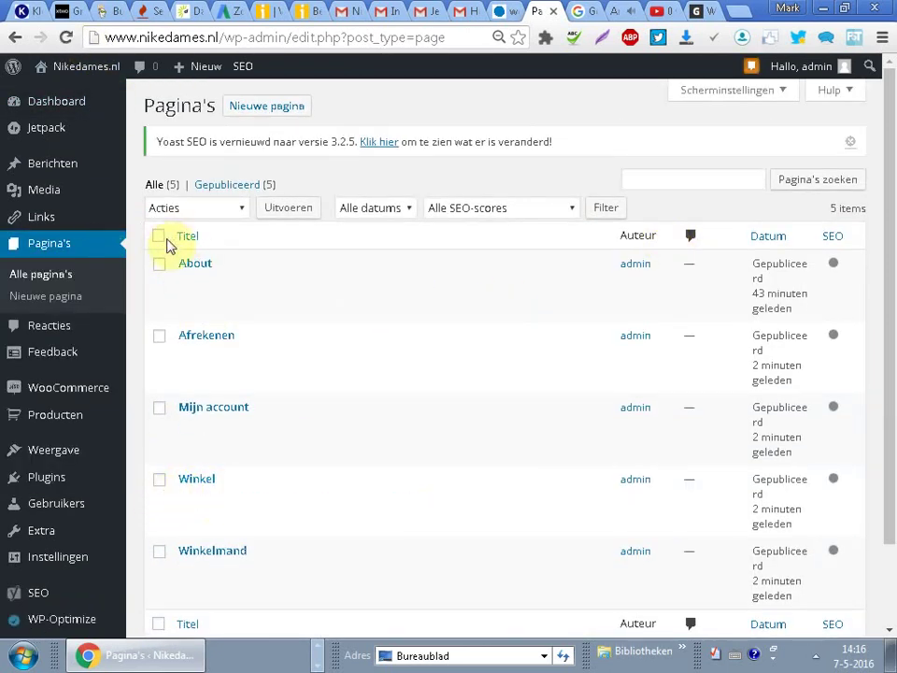
pyautogui.click(159, 479)
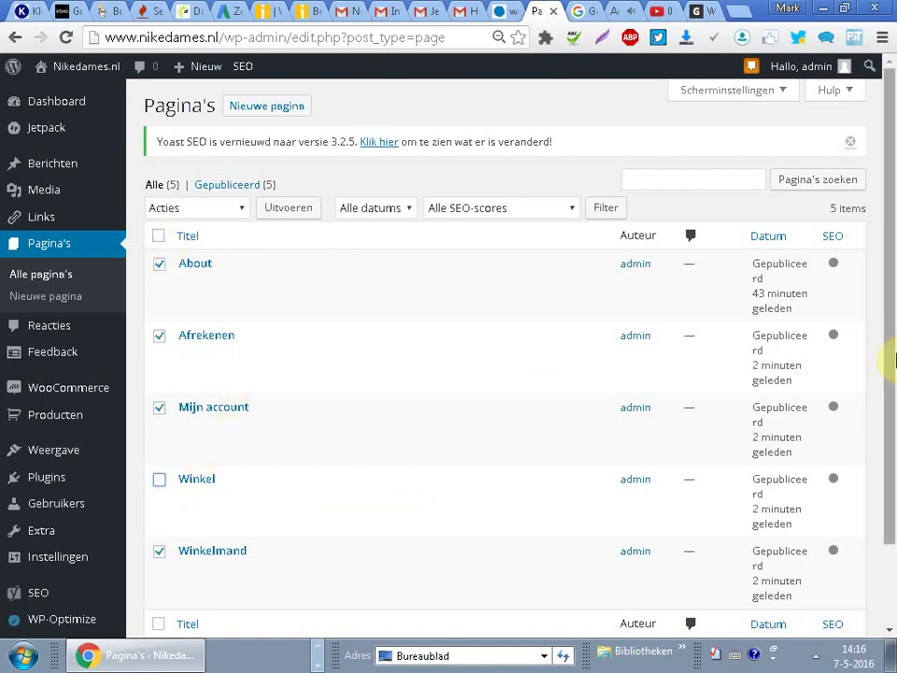
pyautogui.scroll(-2, 893, 339)
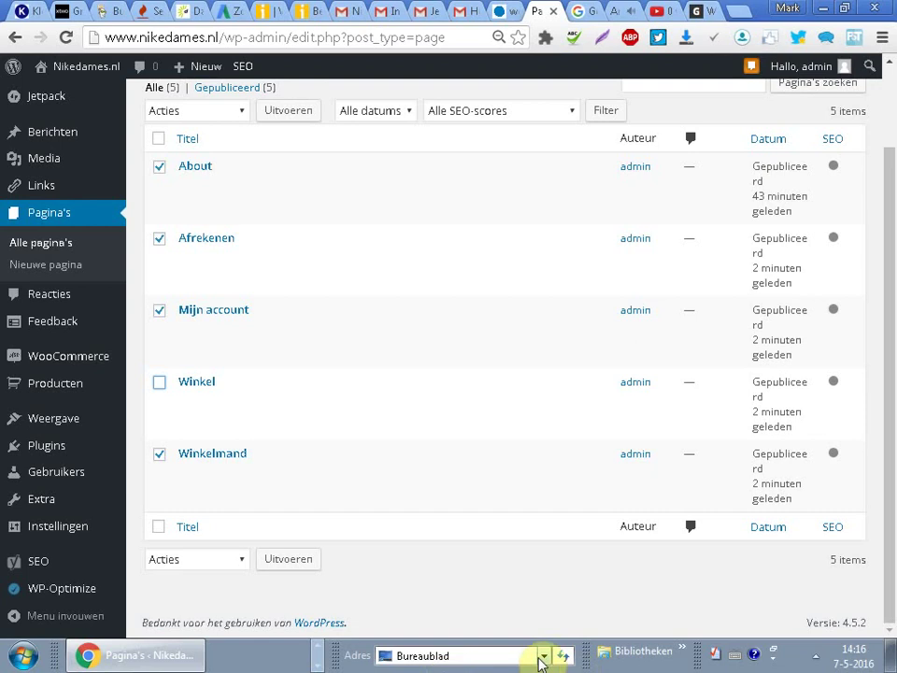
pyautogui.click(193, 559)
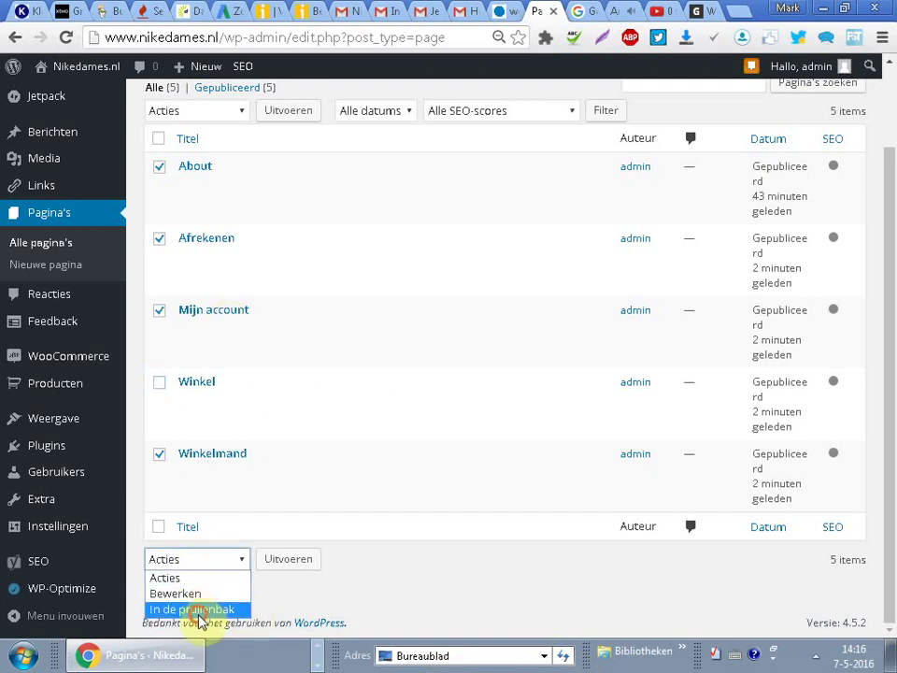
pyautogui.click(199, 612)
pyautogui.click(229, 112)
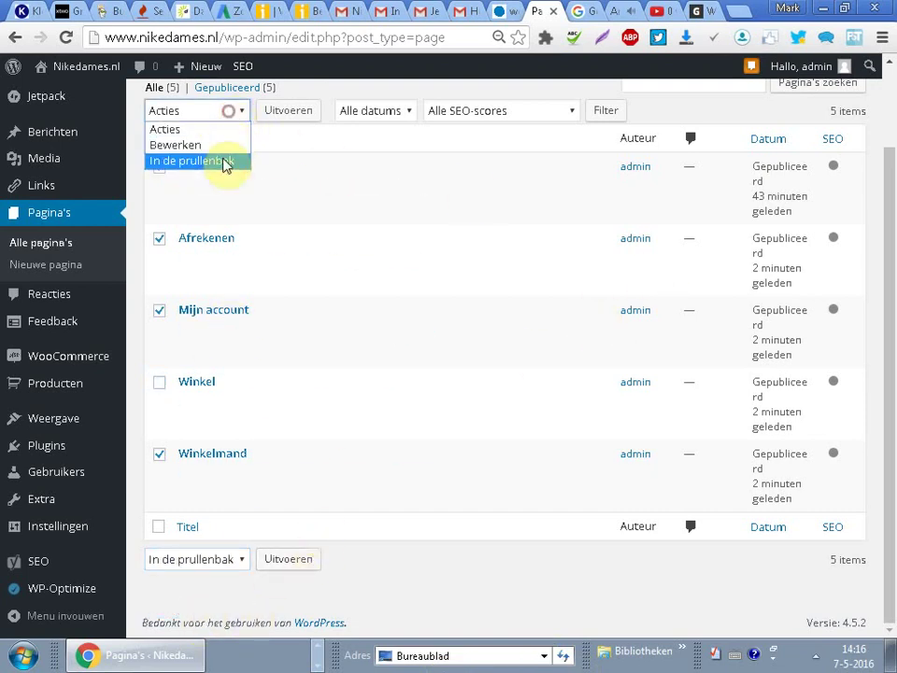
pyautogui.click(224, 161)
pyautogui.click(283, 112)
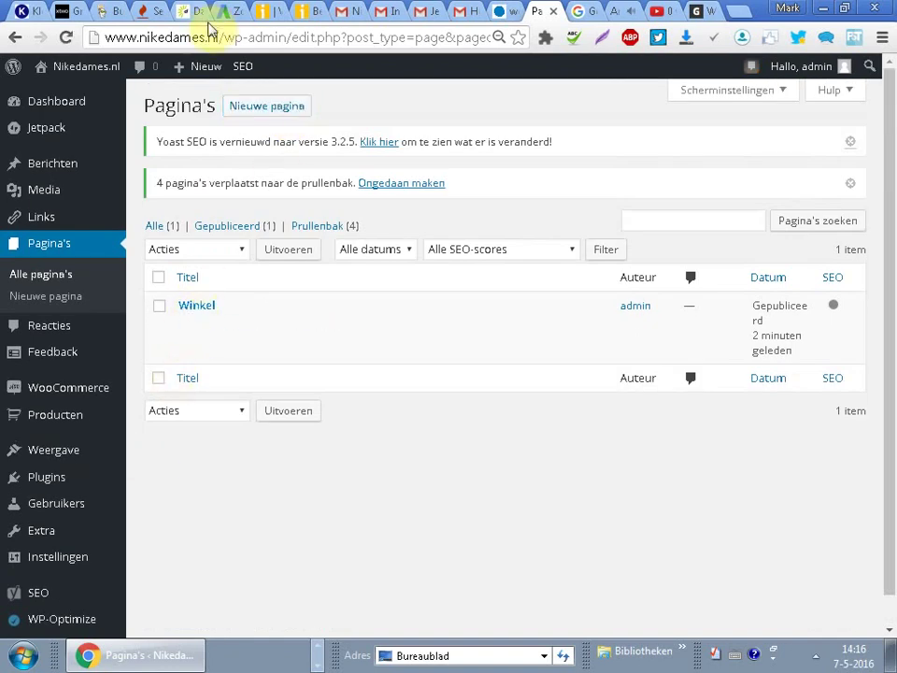
# - Search Google in a new tab for "nikedames", copied from the site's address, and follow the suggested spelling "nike dames"
pyautogui.moveTo(207, 42); pyautogui.dragTo(139, 37)
pyautogui.hotkey('ctrl', 'c')
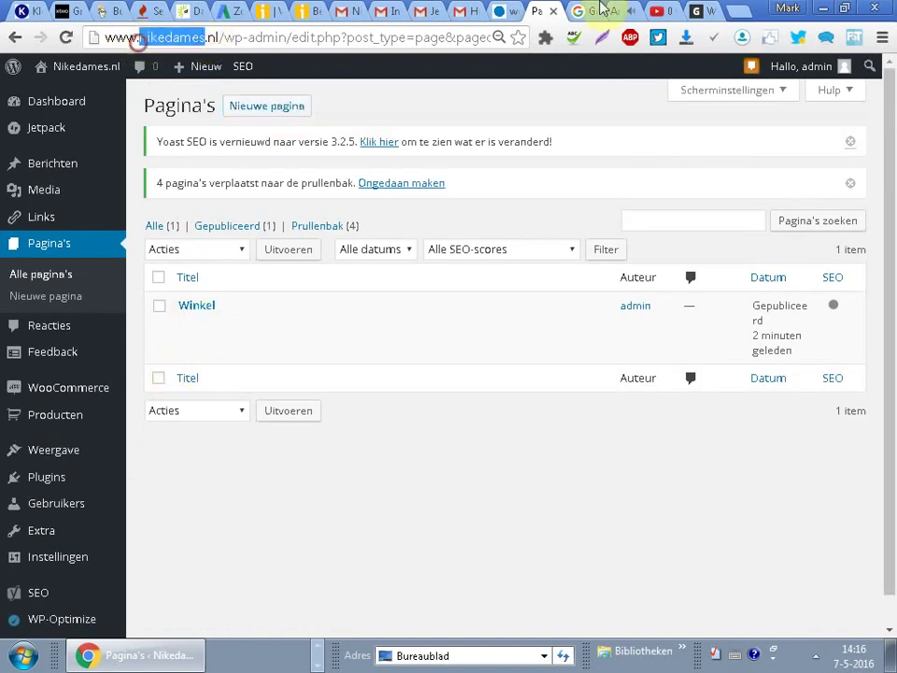
pyautogui.click(738, 11)
pyautogui.hotkey('ctrl', 'v')
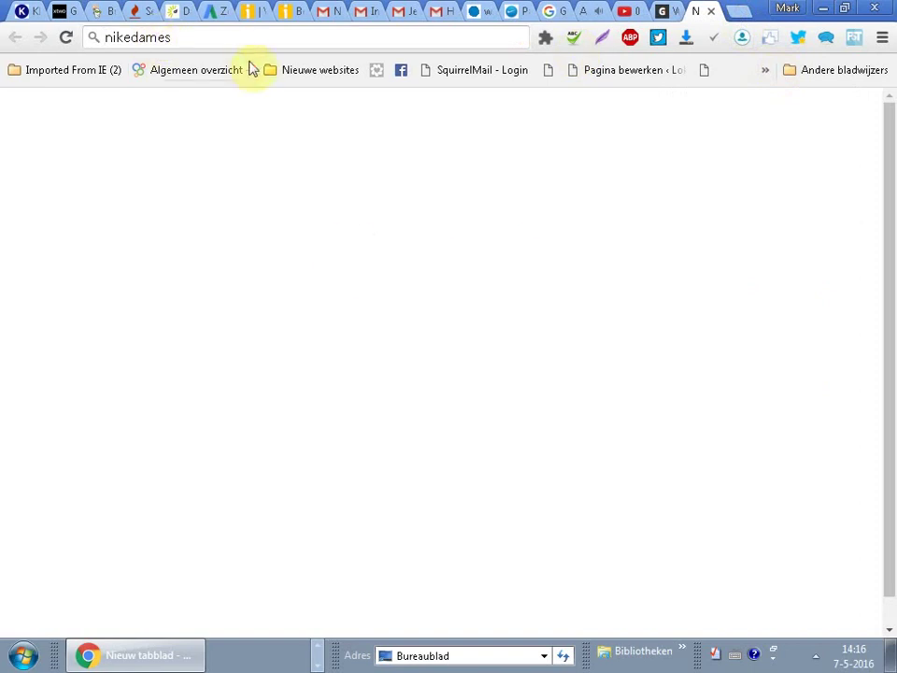
pyautogui.press('Return')
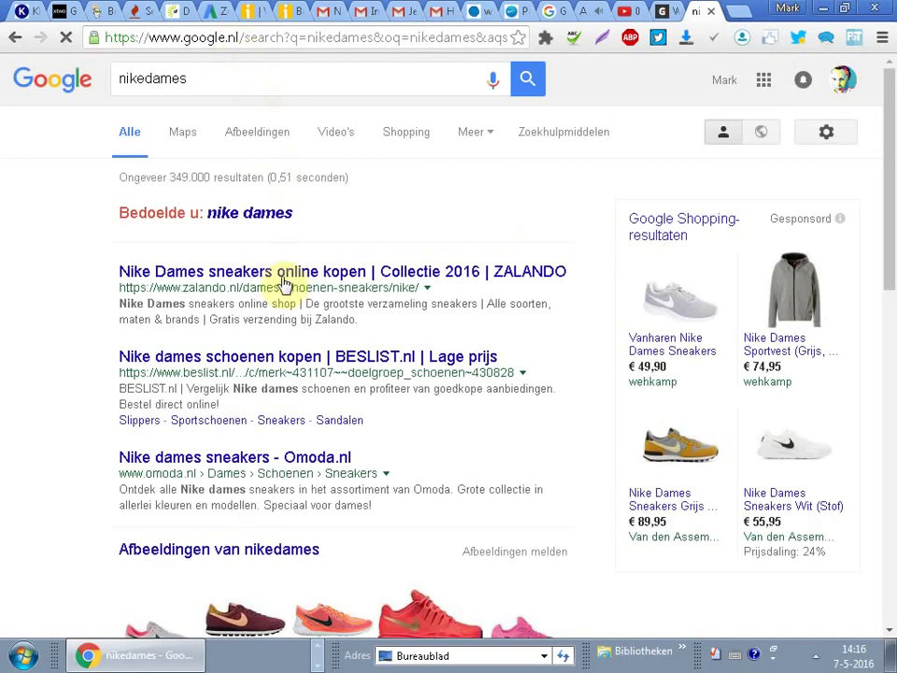
pyautogui.click(256, 215)
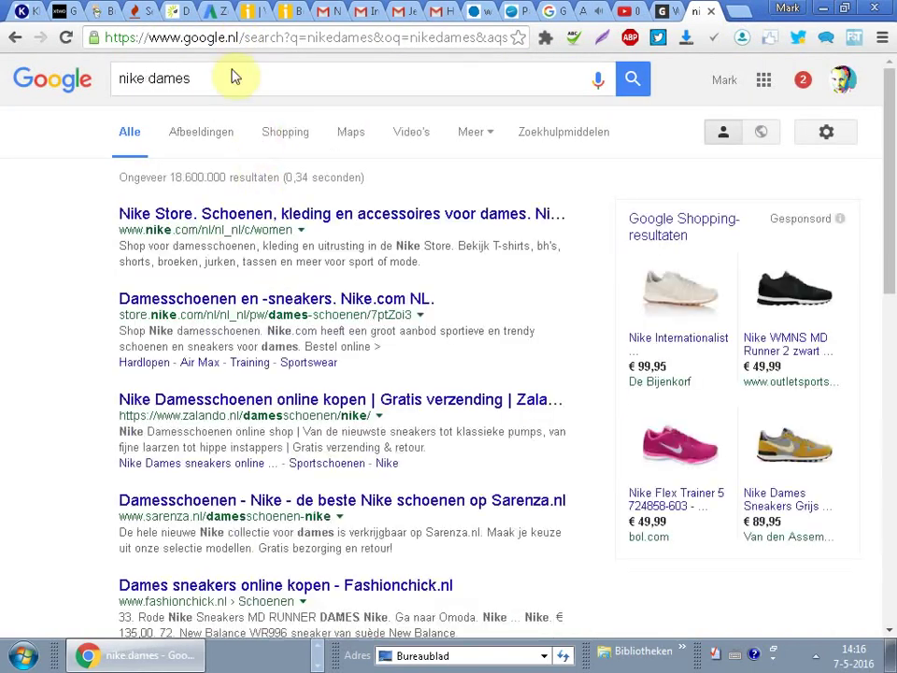
# - Refine the Google search to the suggestion "nike dames outlet" and copy the word "outlet" from the query
pyautogui.click(227, 78)
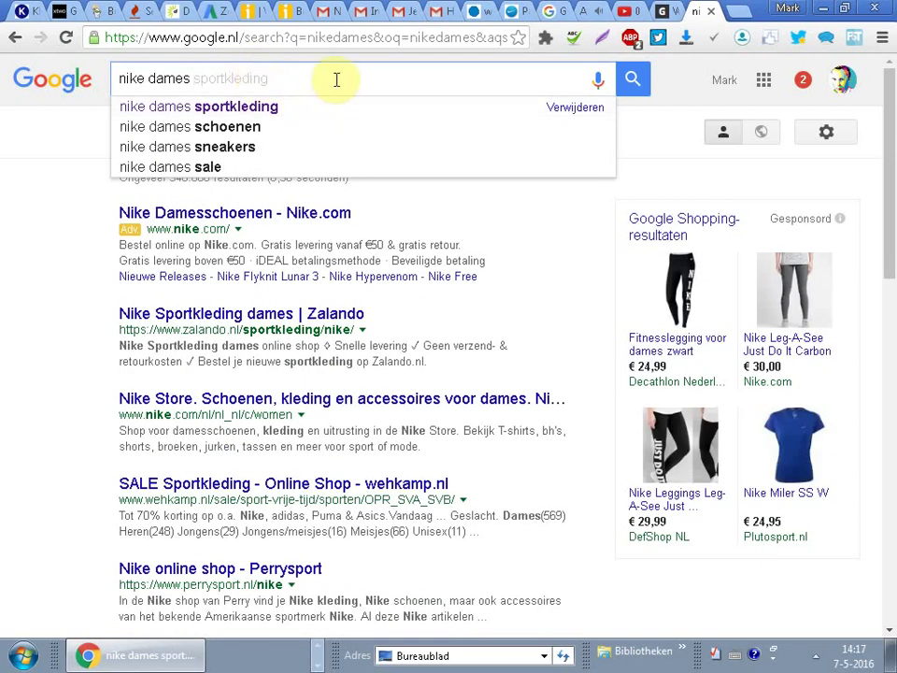
pyautogui.write('O')
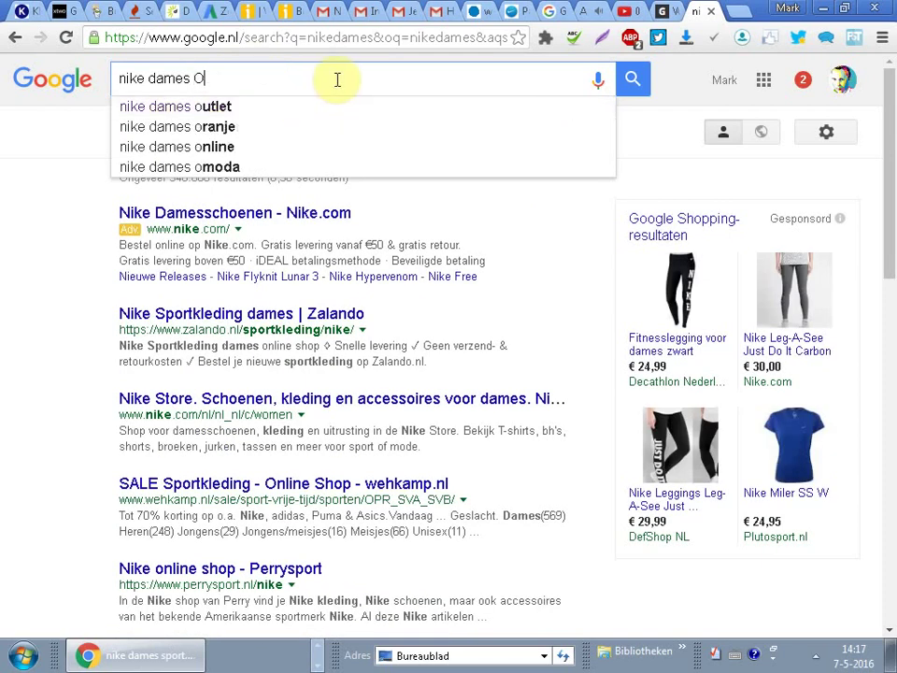
pyautogui.click(236, 108)
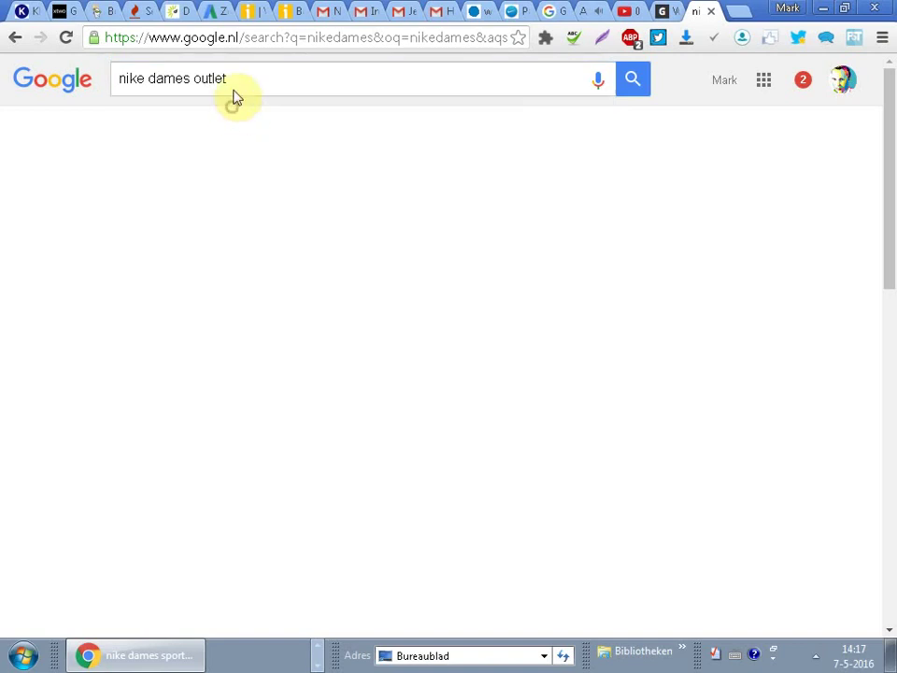
pyautogui.moveTo(199, 75); pyautogui.dragTo(280, 86)
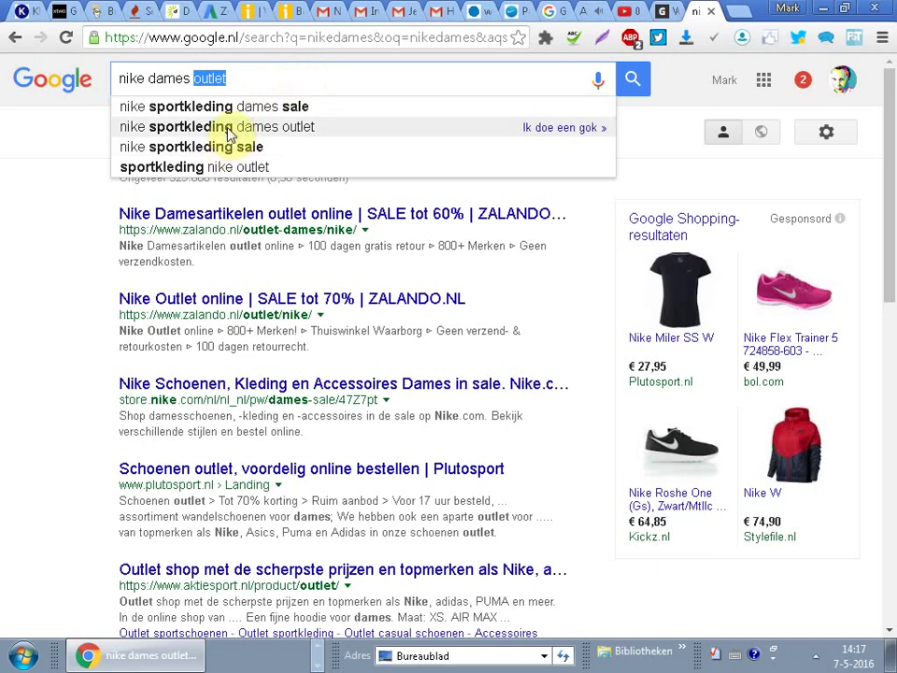
pyautogui.rightClick(225, 83)
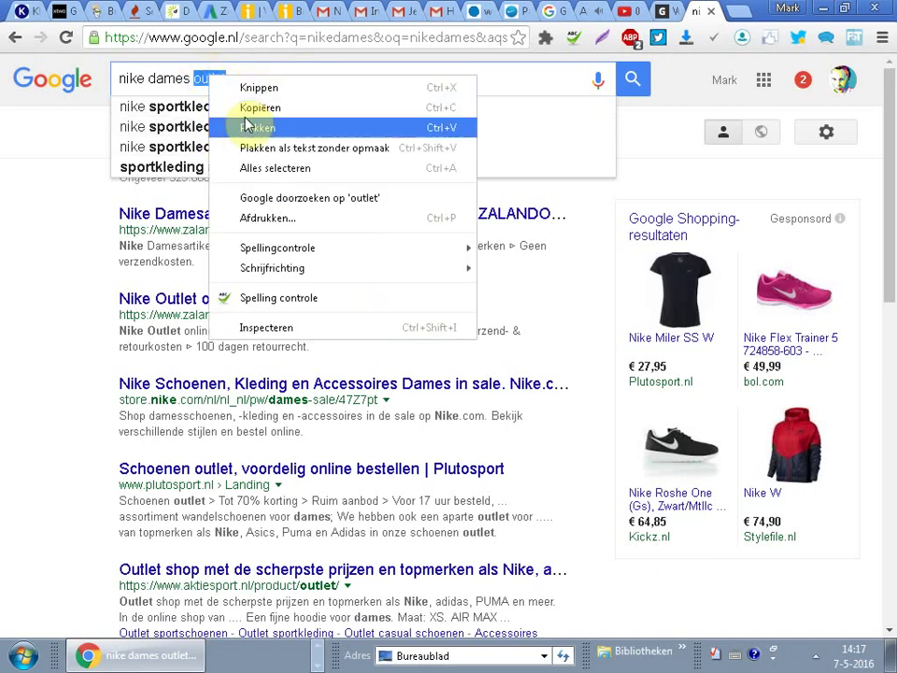
pyautogui.click(245, 108)
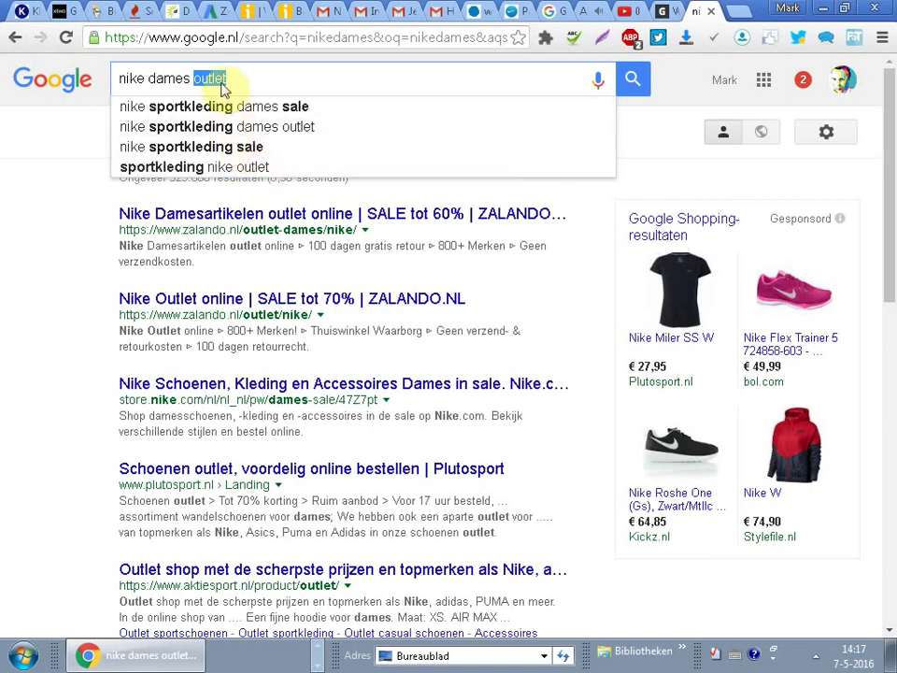
# - Search Google for the suggestion "sportkleding nike outlet", copy "nike outlet" from the query and close the search tab
pyautogui.click(240, 172)
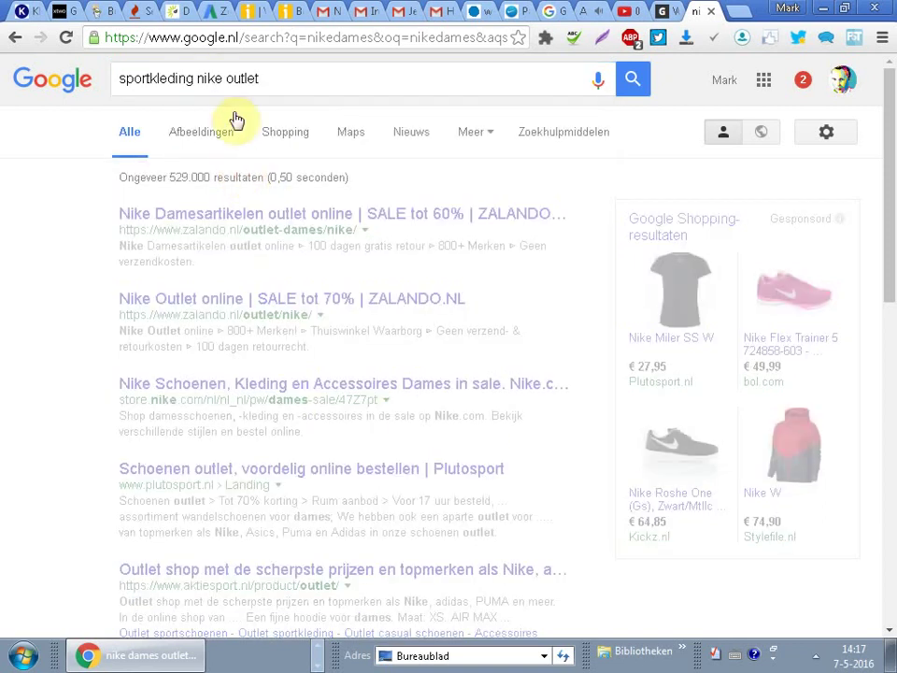
pyautogui.click(200, 80)
pyautogui.moveTo(197, 81); pyautogui.dragTo(260, 80)
pyautogui.rightClick(236, 78)
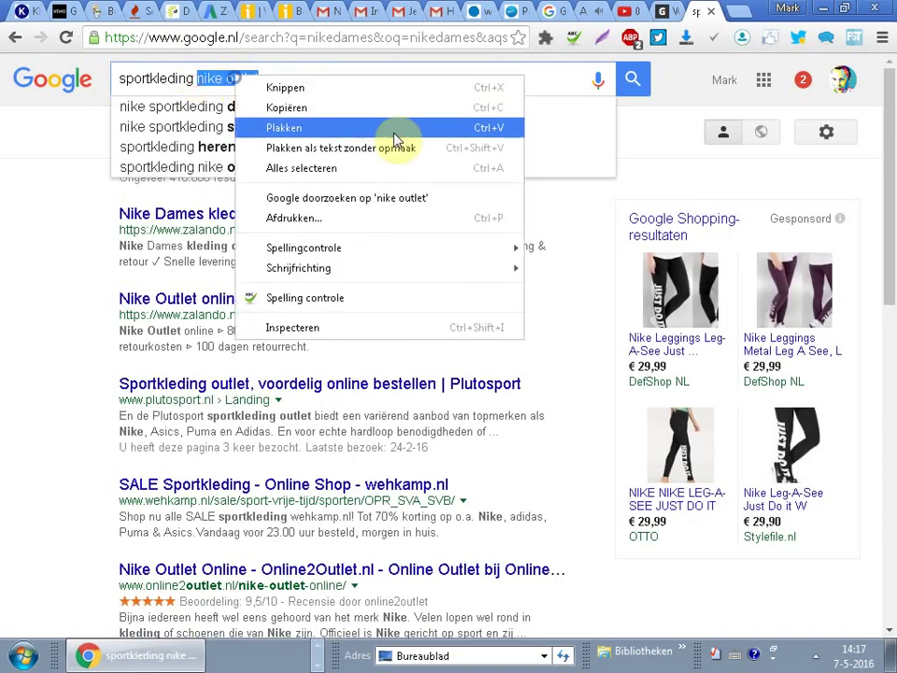
pyautogui.click(353, 108)
pyautogui.click(714, 13)
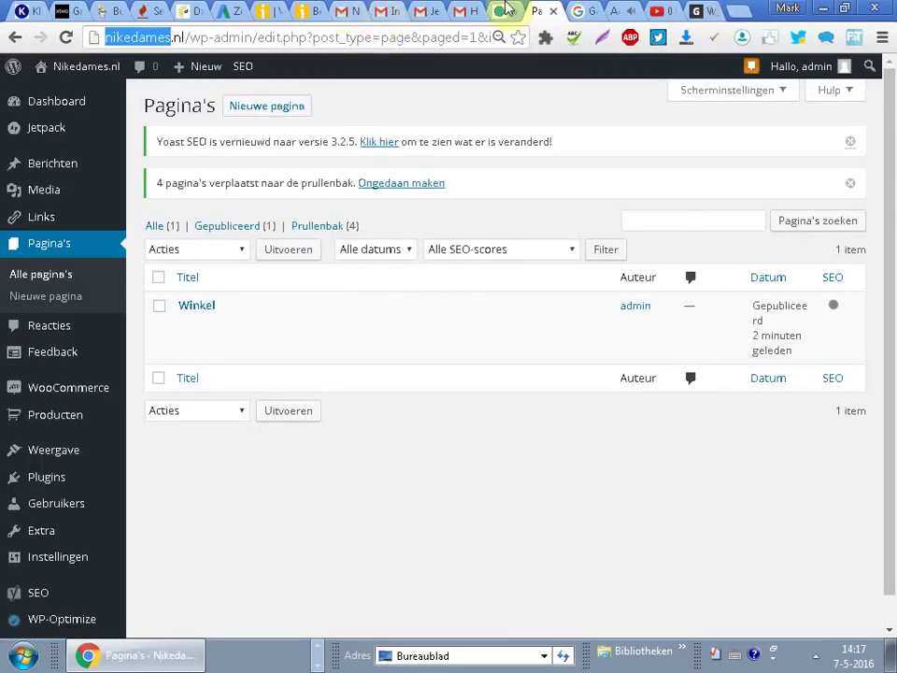
# - Open the Winkel page for editing and change its title to "Nike Outlet"
pyautogui.click(196, 325)
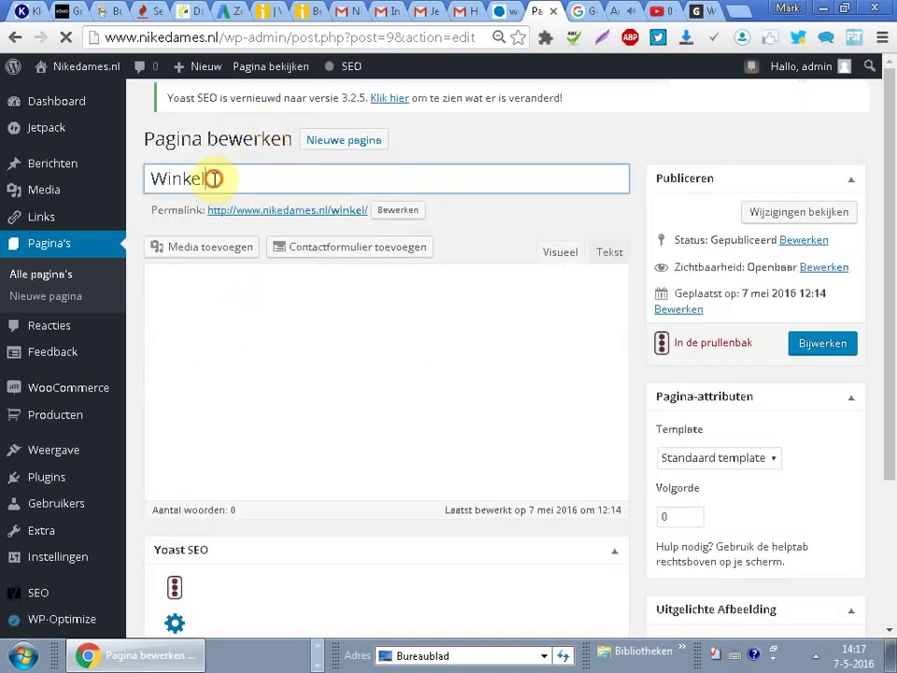
pyautogui.doubleClick(212, 177)
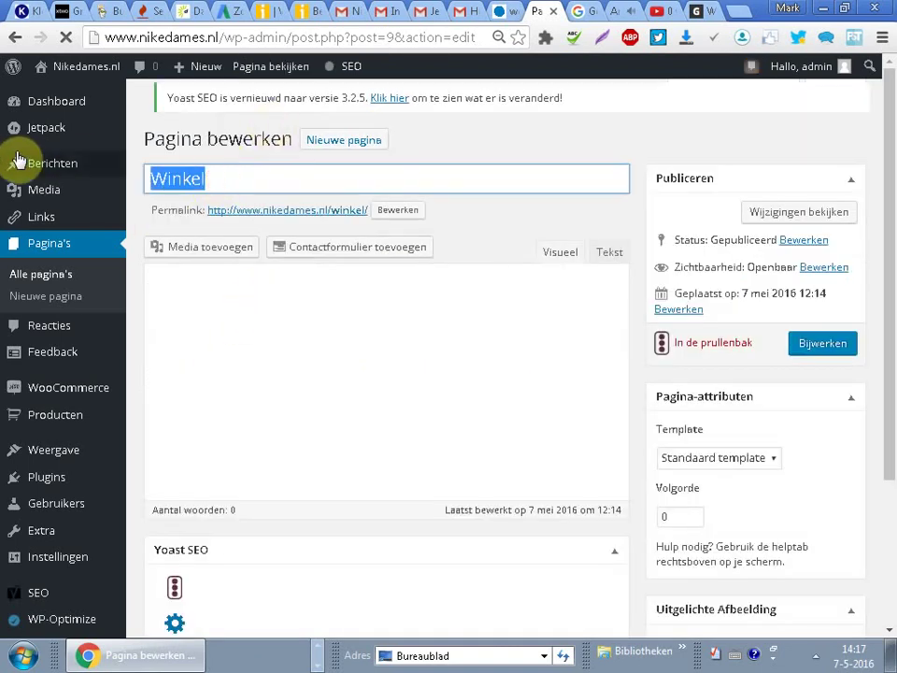
pyautogui.press('BackSpace')
pyautogui.write('nike outlet')
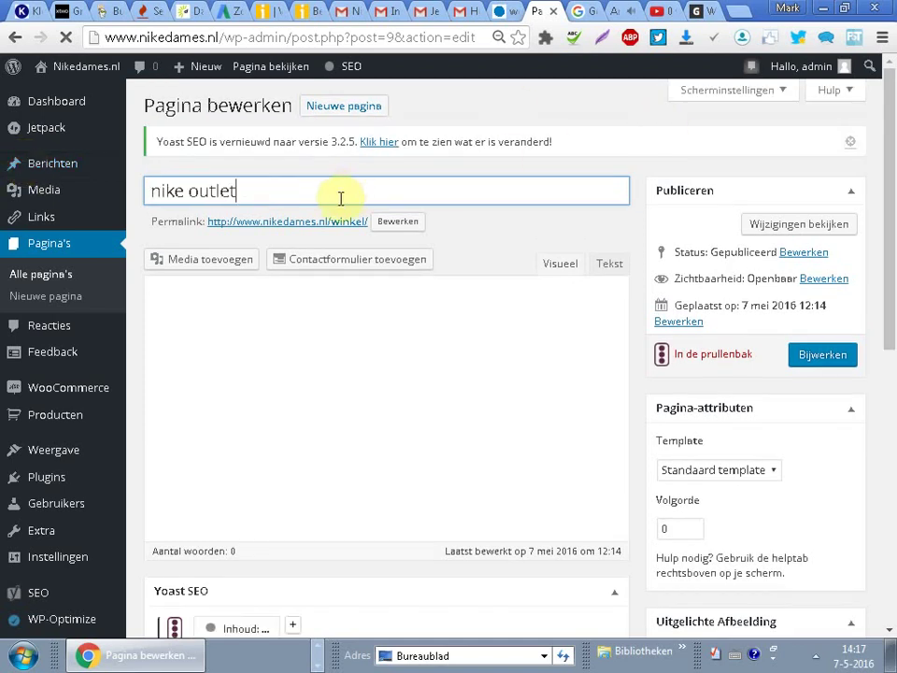
pyautogui.click(154, 192)
pyautogui.press('Delete')
pyautogui.write('n')
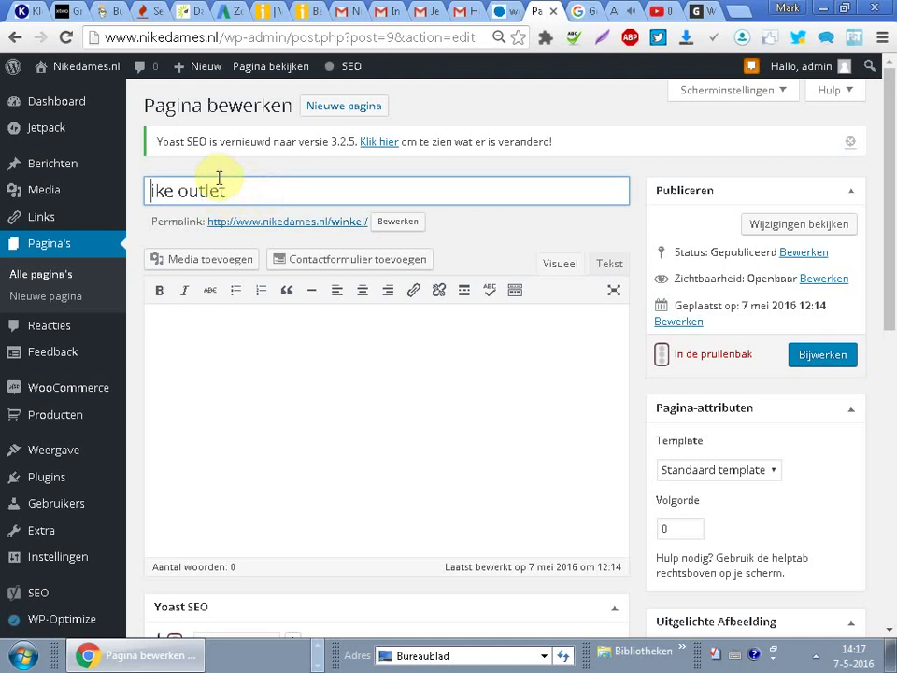
pyautogui.write('N')
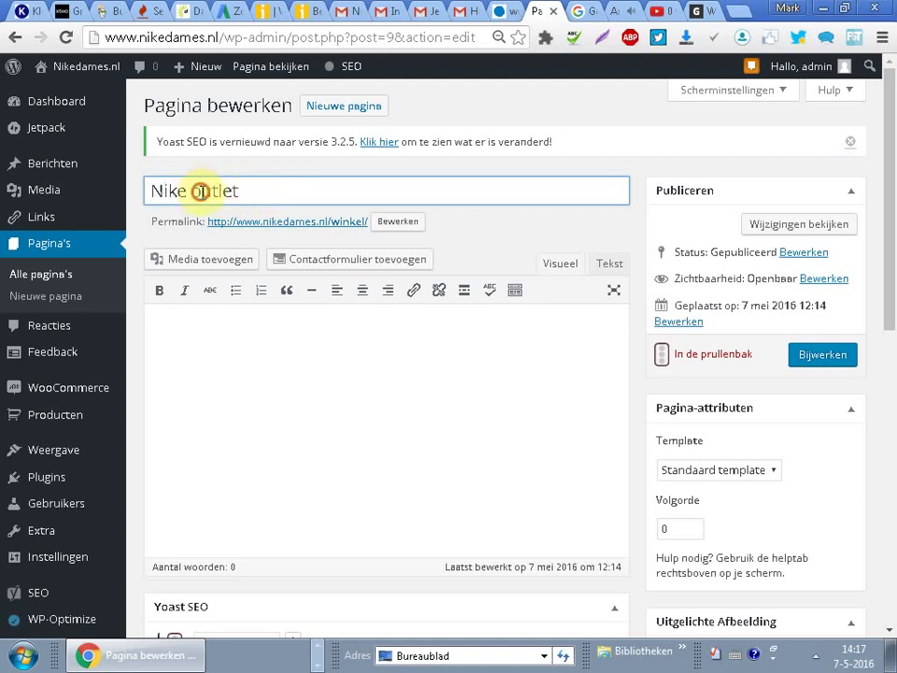
pyautogui.write('O')
# - Copy the page title into the permalink slug and hyphenate it as "Nike-Outlet"
pyautogui.hotkey('ctrl', 'a')
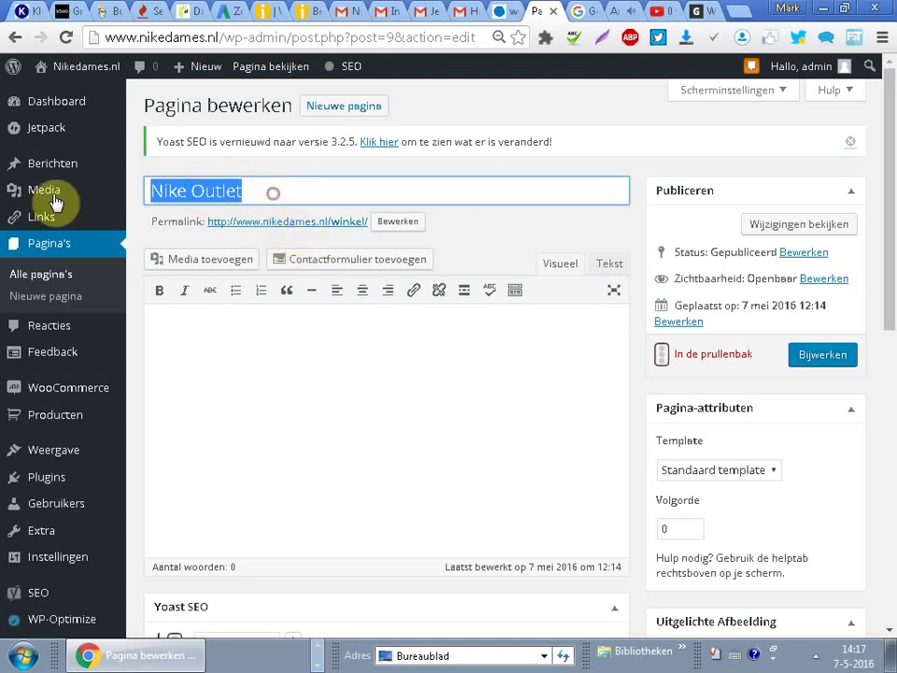
pyautogui.click(393, 228)
pyautogui.doubleClick(378, 225)
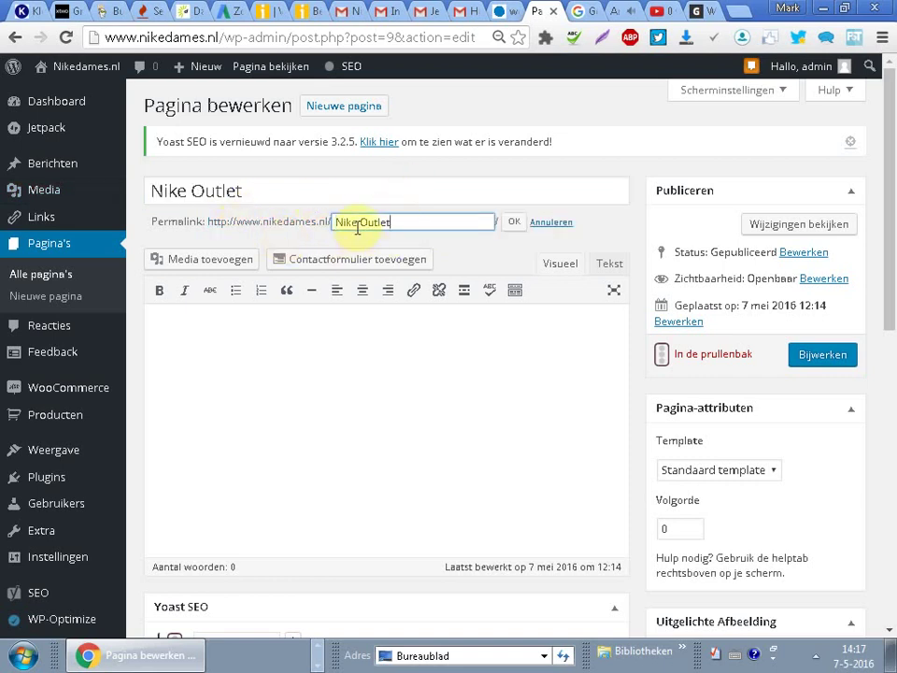
pyautogui.click(364, 222)
pyautogui.write('/')
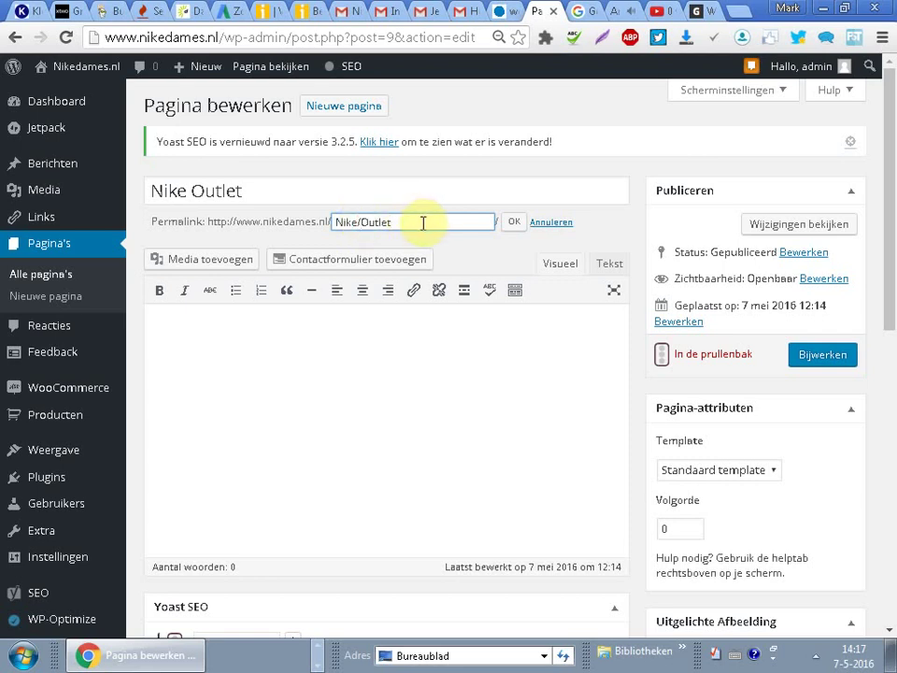
pyautogui.click(366, 366)
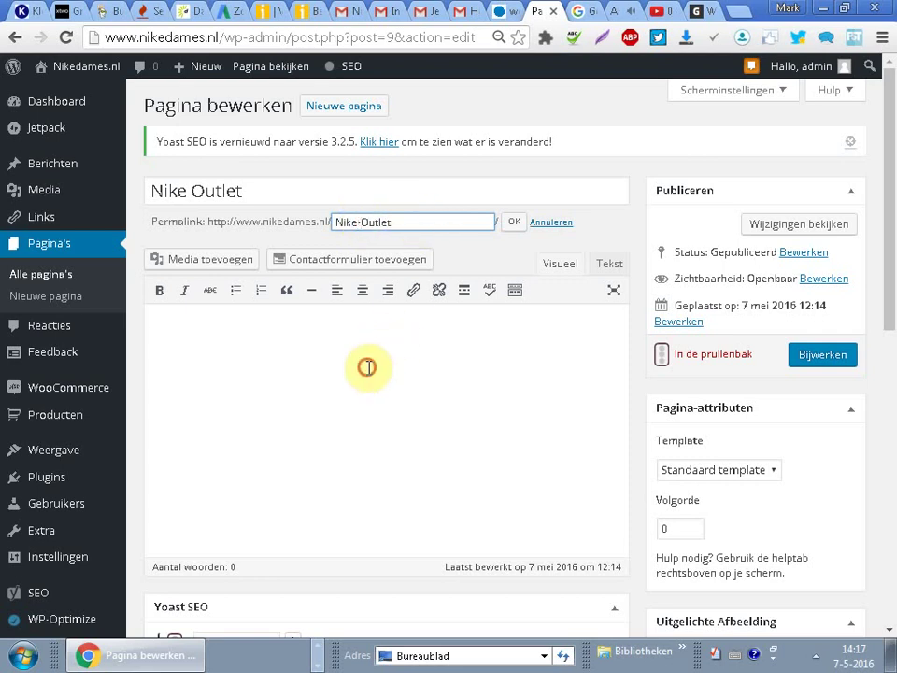
# - Copy the title "Nike Outlet" into the page body, confirm the new permalink and update the page
pyautogui.click(262, 193)
pyautogui.hotkey('ctrl', 'a')
pyautogui.hotkey('ctrl', 'c')
pyautogui.click(292, 325)
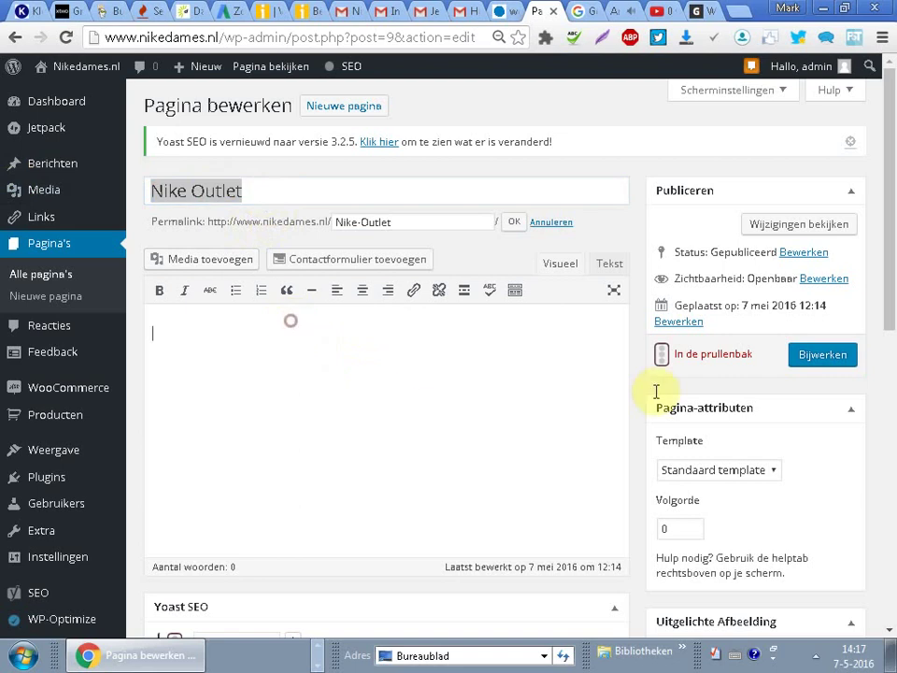
pyautogui.hotkey('ctrl', 'v')
pyautogui.click(513, 226)
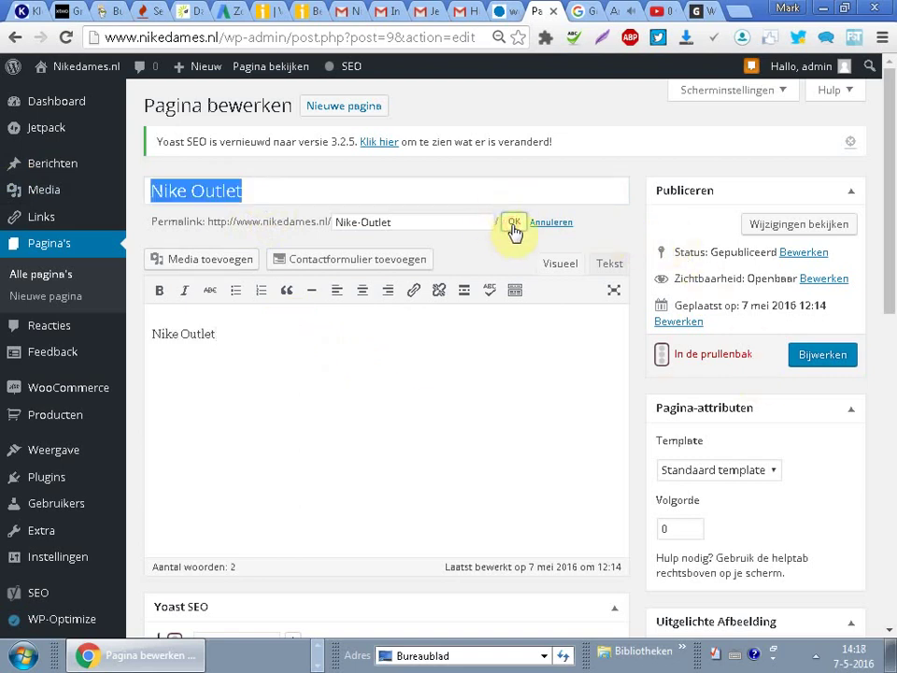
pyautogui.click(823, 362)
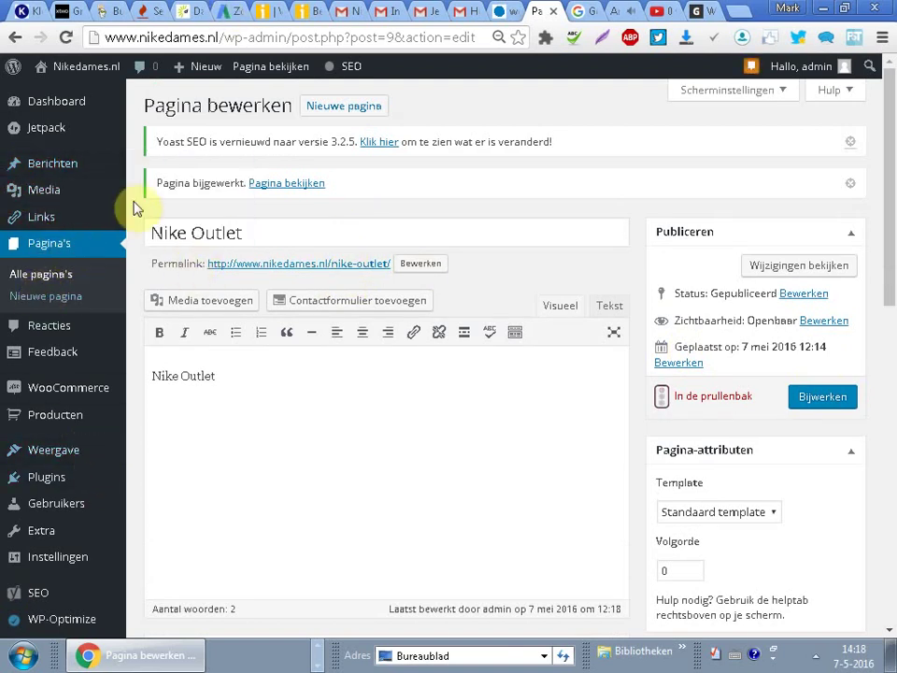
# - Create a new navigation menu named "Menu 1"
pyautogui.moveTo(65, 457)
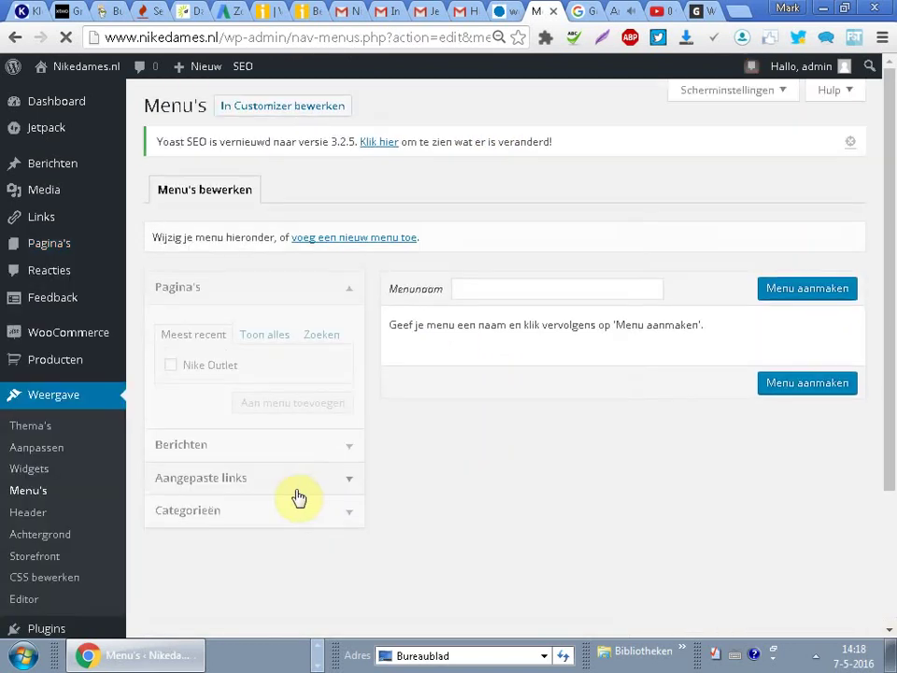
pyautogui.click(492, 290)
pyautogui.write('Men')
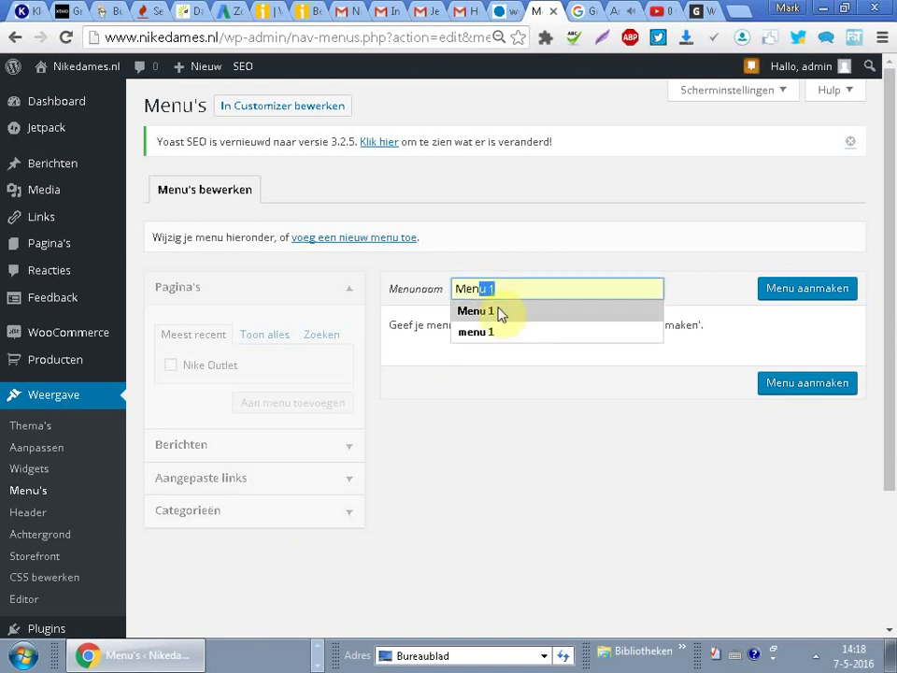
pyautogui.click(499, 311)
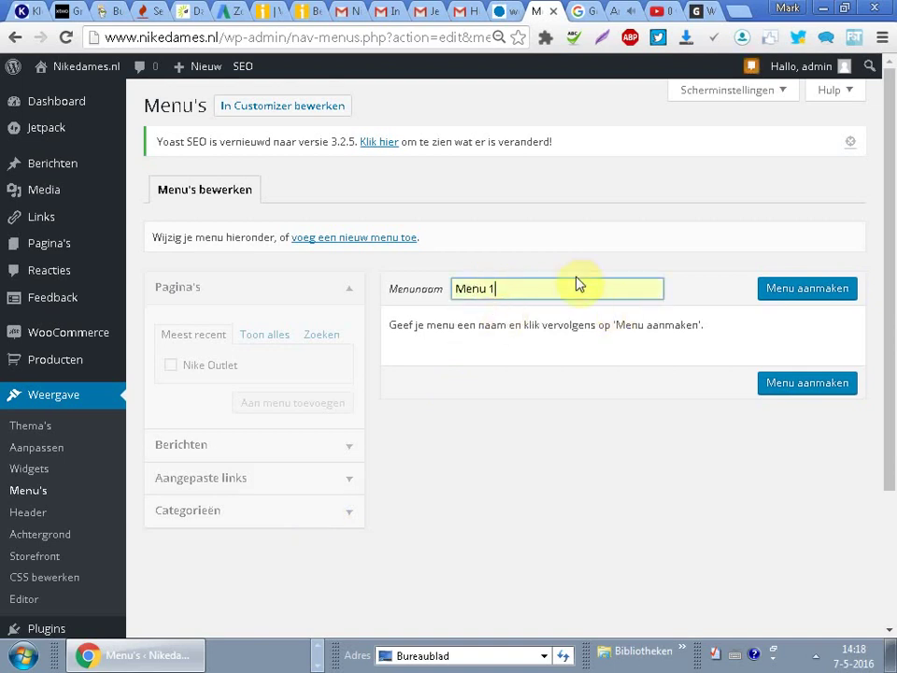
pyautogui.click(818, 292)
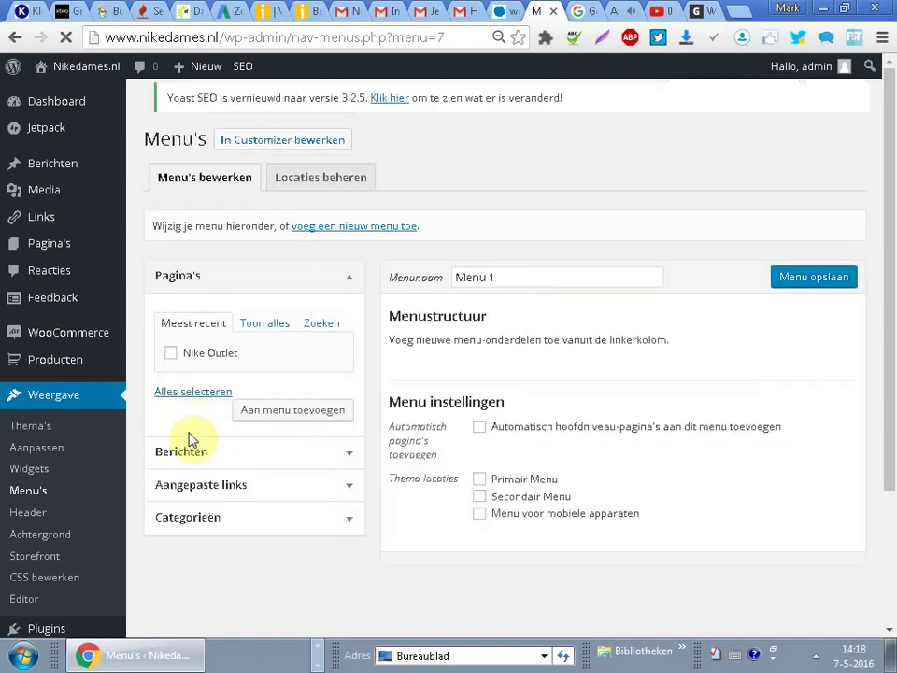
# - Assign Menu 1 to the Primair Menu location, add the Home and Nike Outlet pages to it and save the menu
pyautogui.click(479, 490)
pyautogui.click(271, 343)
pyautogui.click(169, 364)
pyautogui.click(169, 384)
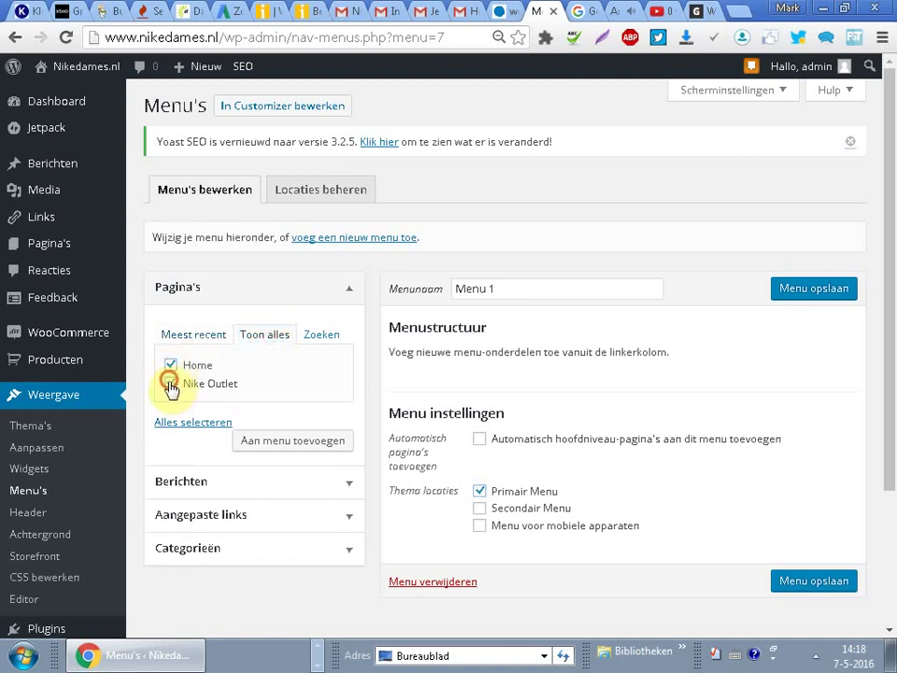
pyautogui.click(303, 451)
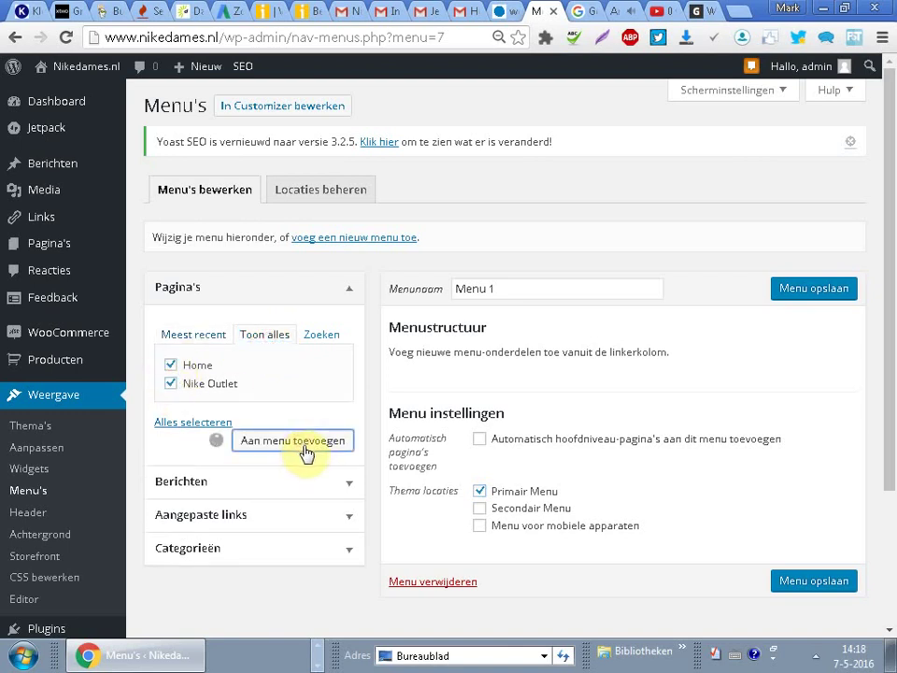
pyautogui.moveTo(892, 434); pyautogui.dragTo(894, 467)
pyautogui.click(809, 269)
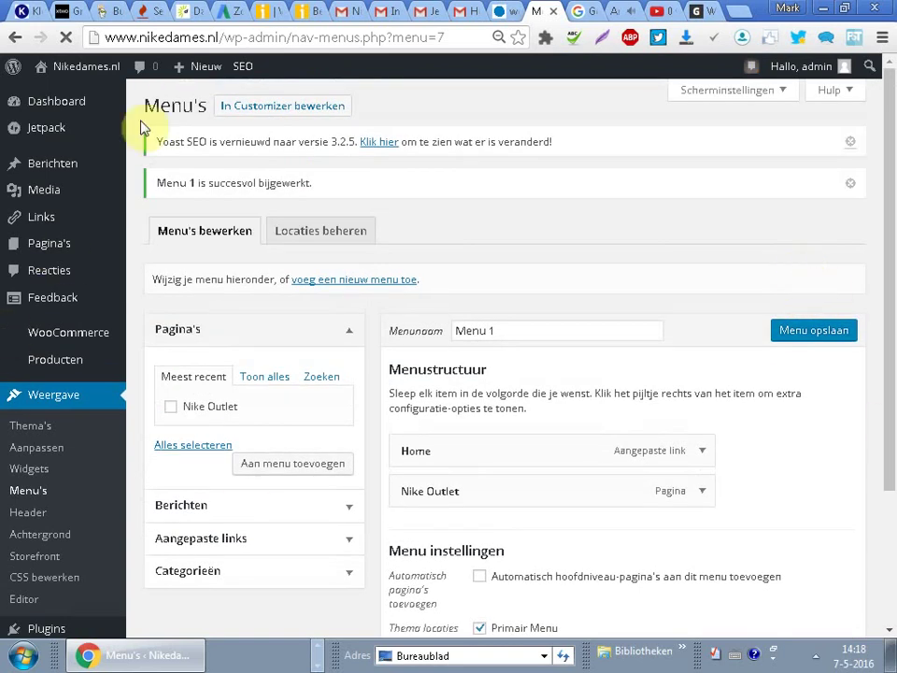
# - Create a new page titled "Contact" with the body text "Contact" and publish it
pyautogui.moveTo(54, 245)
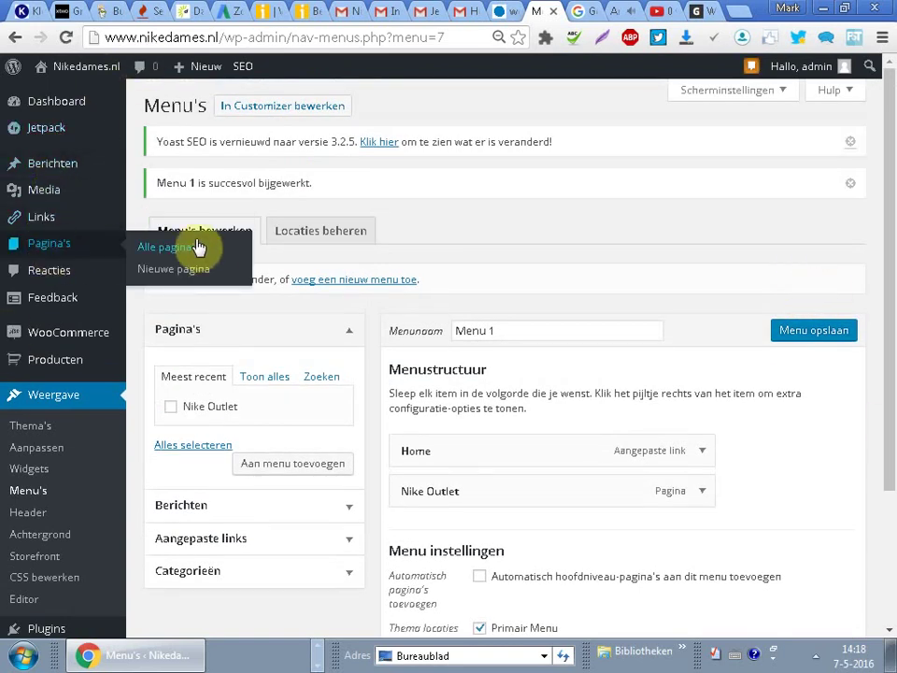
pyautogui.click(187, 271)
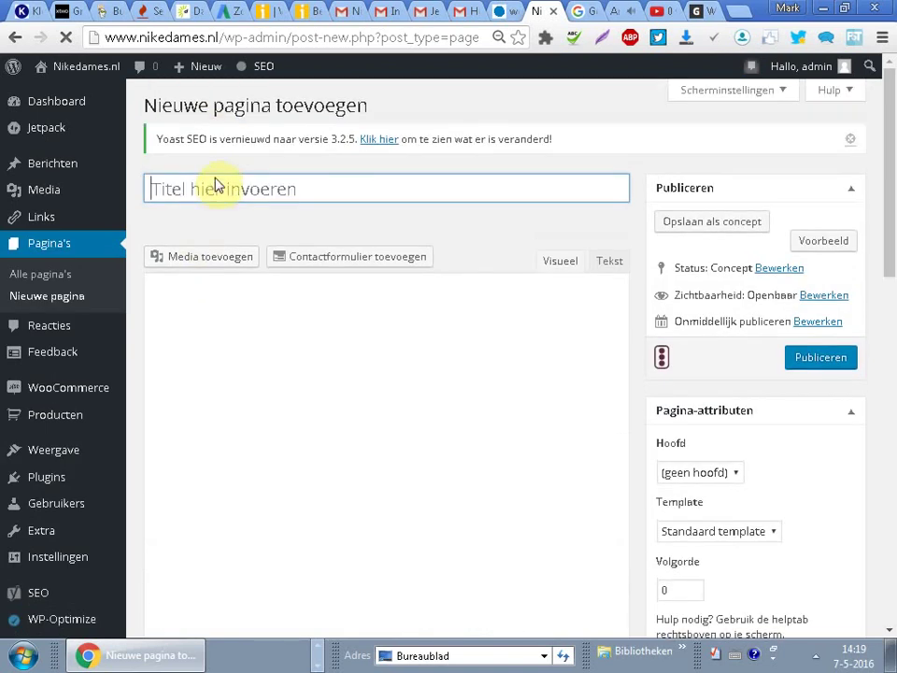
pyautogui.write('Contact')
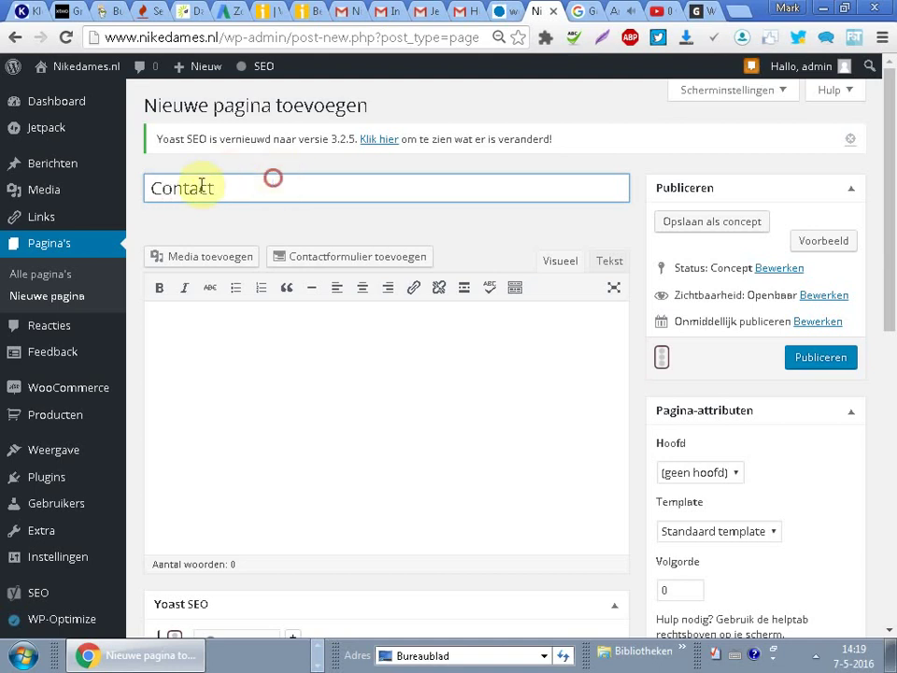
pyautogui.click(497, 198)
pyautogui.doubleClick(261, 190)
pyautogui.click(220, 320)
pyautogui.hotkey('ctrl', 'v')
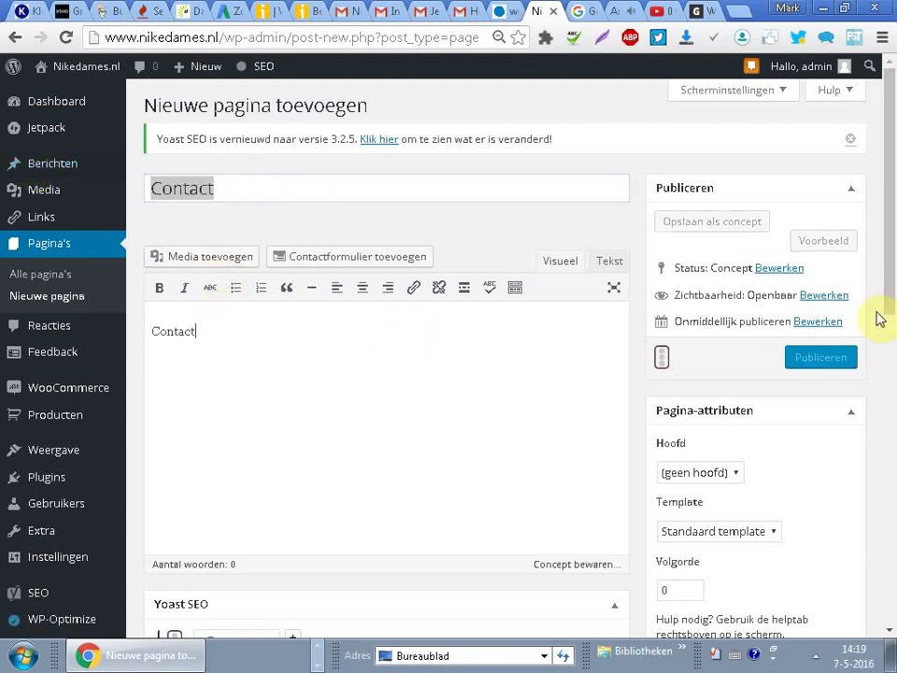
pyautogui.click(465, 376)
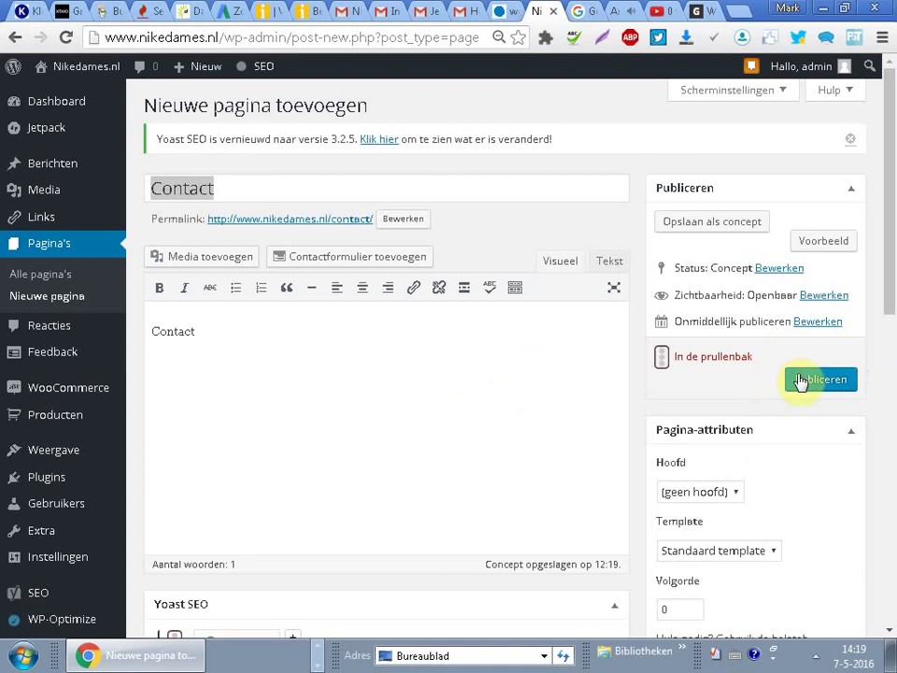
pyautogui.click(833, 386)
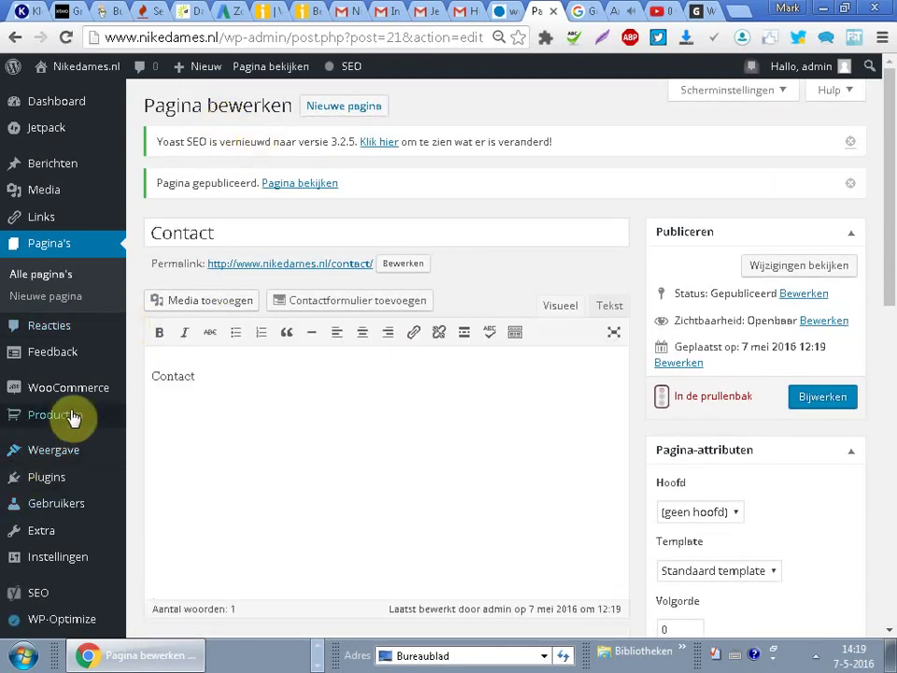
# - Add the Contact page to Menu 1 and save the menu
pyautogui.moveTo(48, 457)
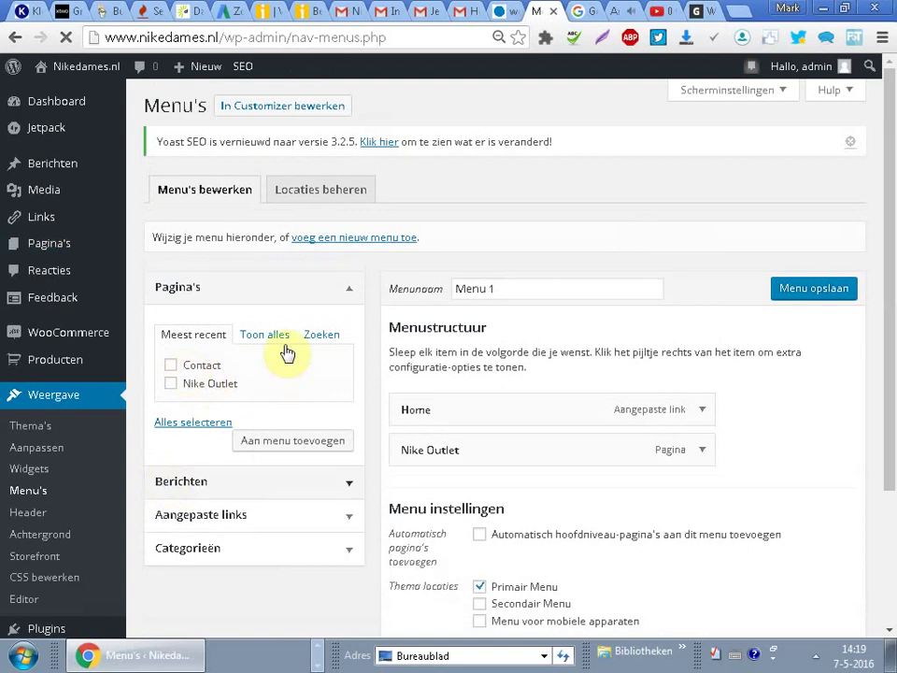
pyautogui.click(171, 364)
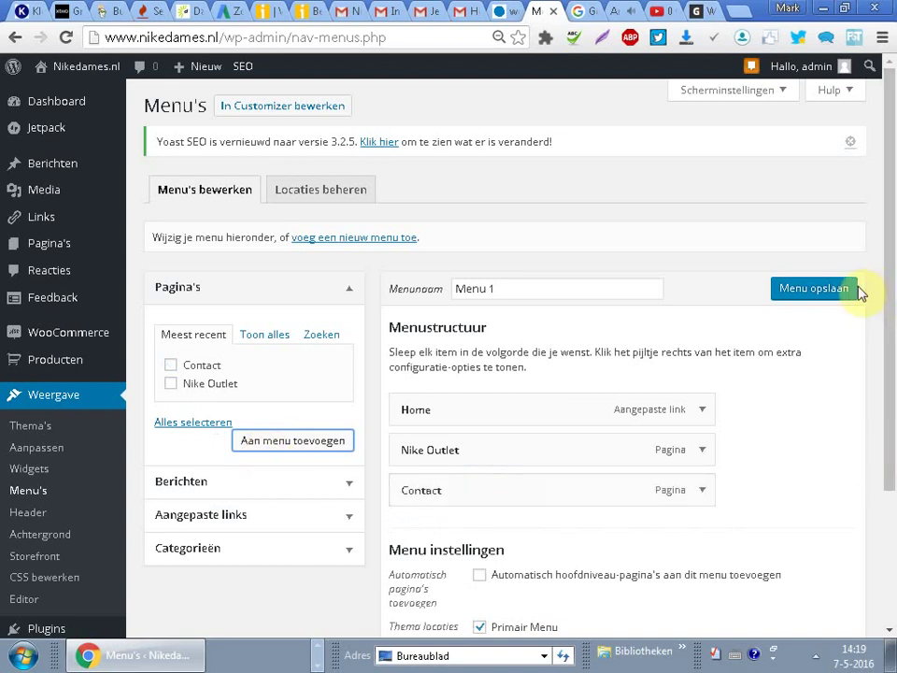
pyautogui.click(822, 295)
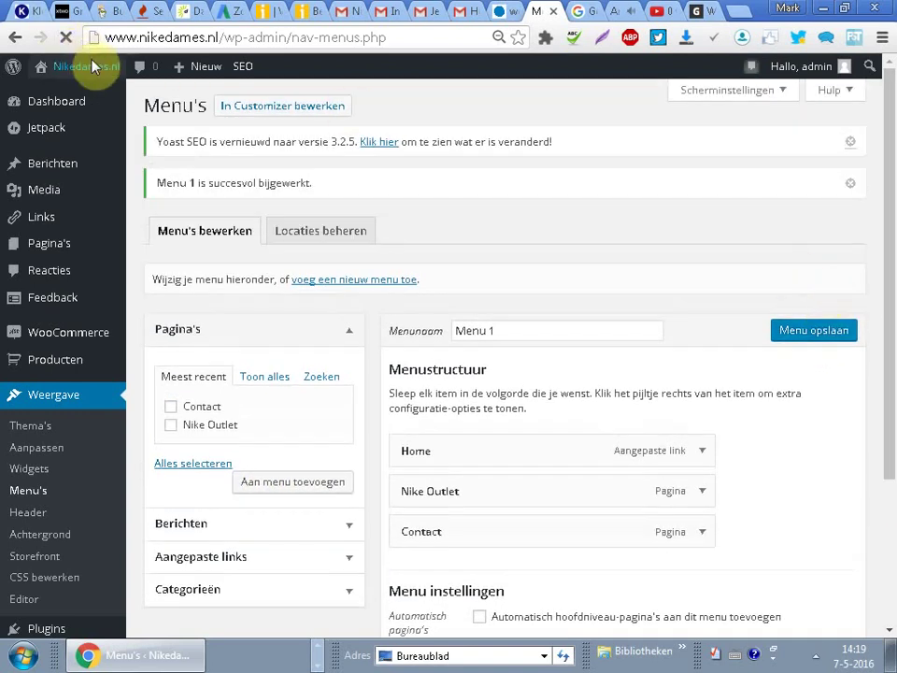
# - View the Nikedames.nl site's front end
pyautogui.moveTo(58, 67)
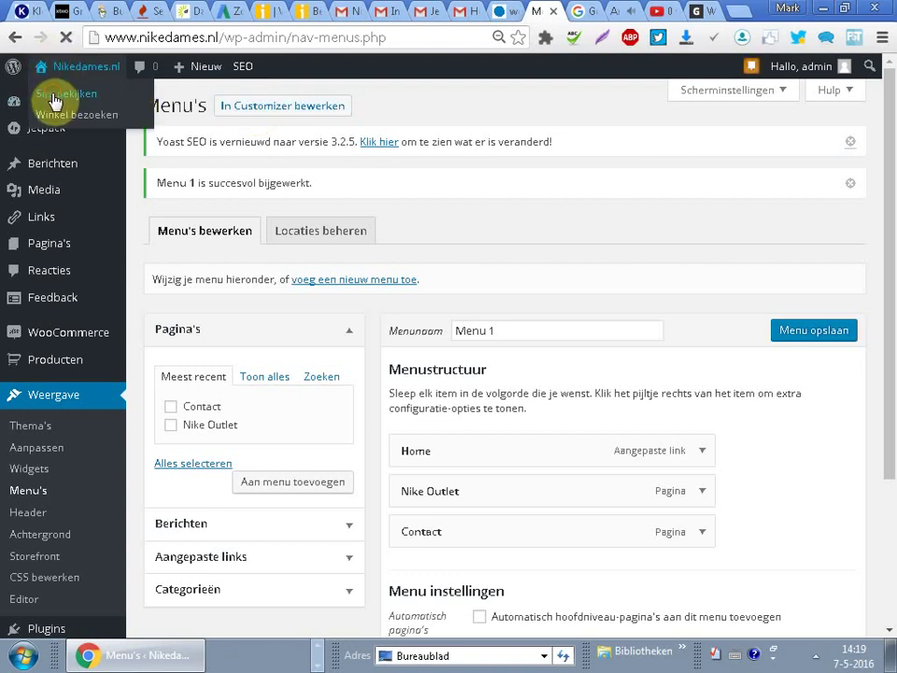